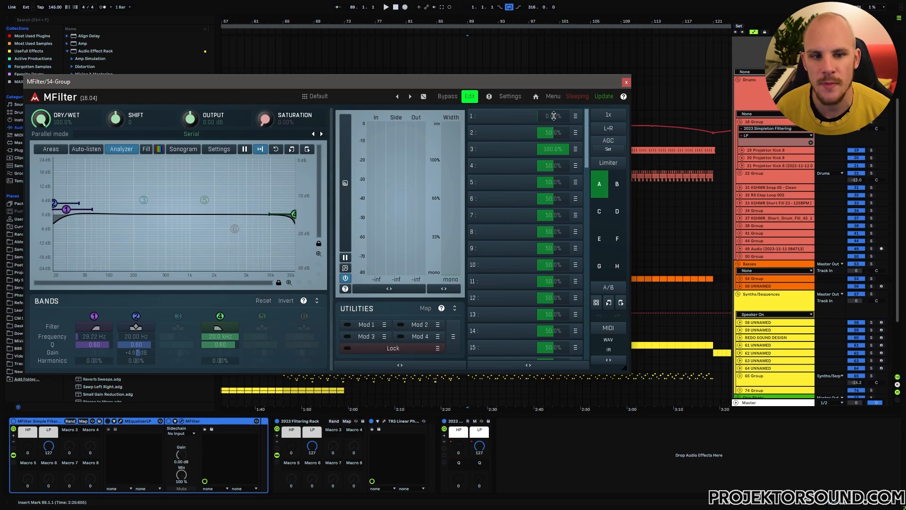
# - Examine the numbered utility parameters in the MFilter plugin and close its window
pyautogui.moveTo(553, 119)
pyautogui.mouseDown()
pyautogui.moveTo(554, 52)
pyautogui.moveTo(553, 120)
pyautogui.mouseUp()
pyautogui.moveTo(553, 151)
pyautogui.mouseDown()
pyautogui.moveTo(554, 206)
pyautogui.moveTo(553, 134)
pyautogui.mouseUp()
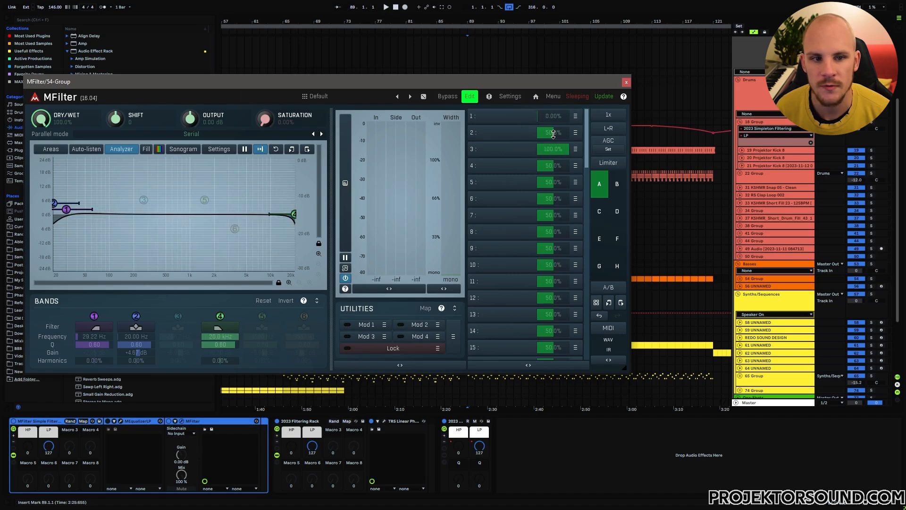
pyautogui.click(626, 83)
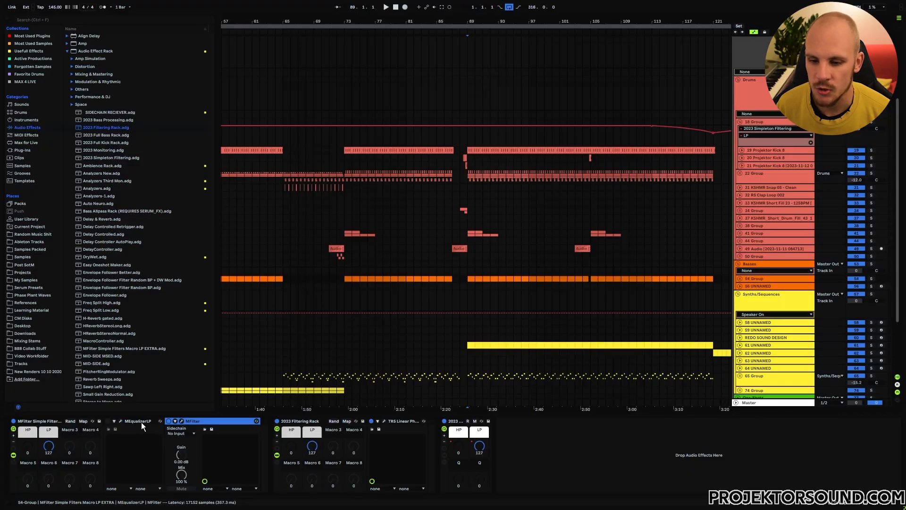
# - Turn on the MEqualizerLP device and turn off MFilter inside the MFilter Simple Filters rack
pyautogui.click(128, 422)
pyautogui.click(107, 421)
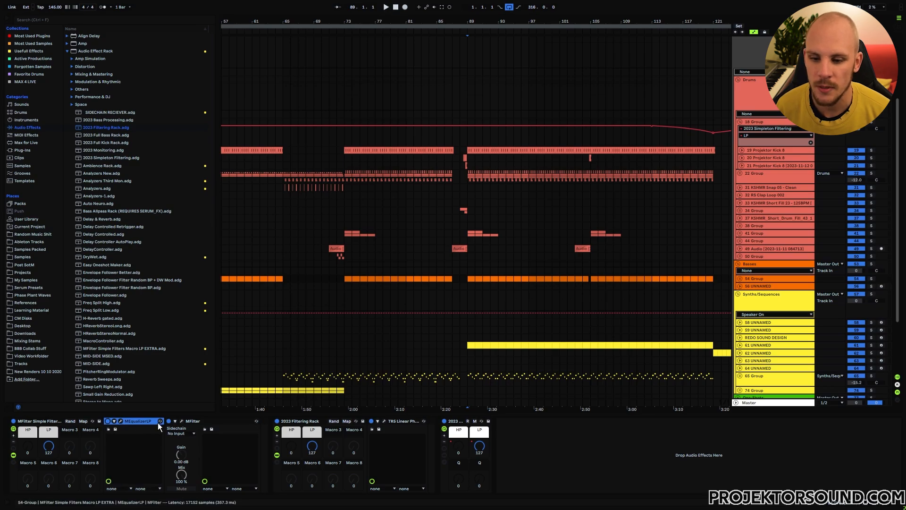
pyautogui.click(169, 421)
# - Open MEqualizerLP, expand its Utilities parameters, set parameter 1 to 100%, and close the plugin window
pyautogui.click(121, 421)
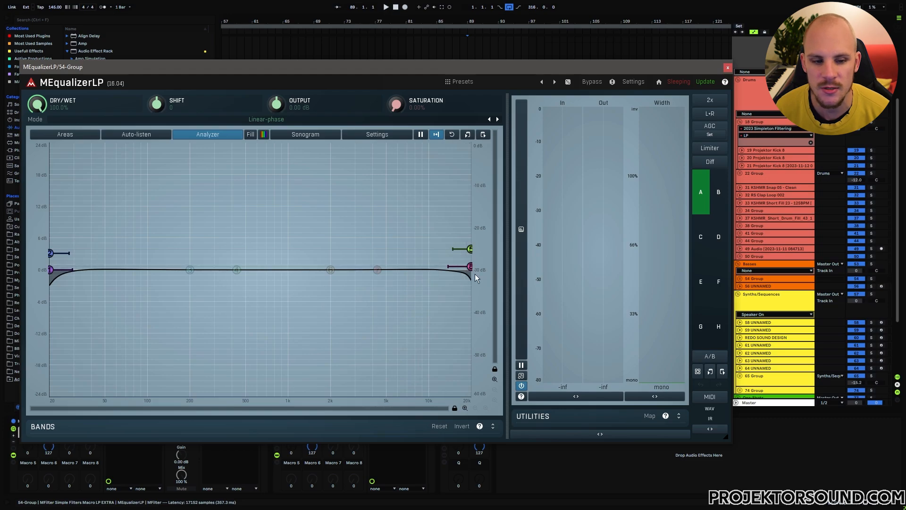
pyautogui.click(679, 416)
pyautogui.moveTo(665, 354); pyautogui.dragTo(639, 354)
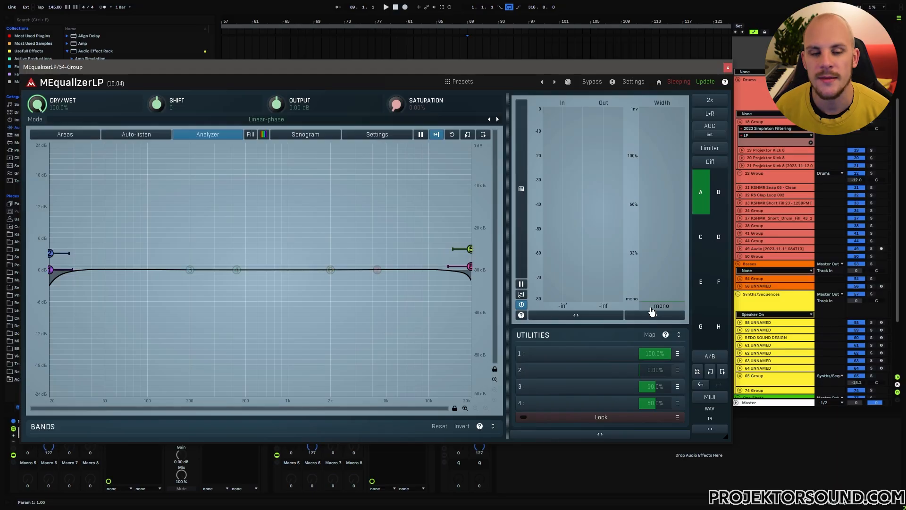
pyautogui.click(728, 67)
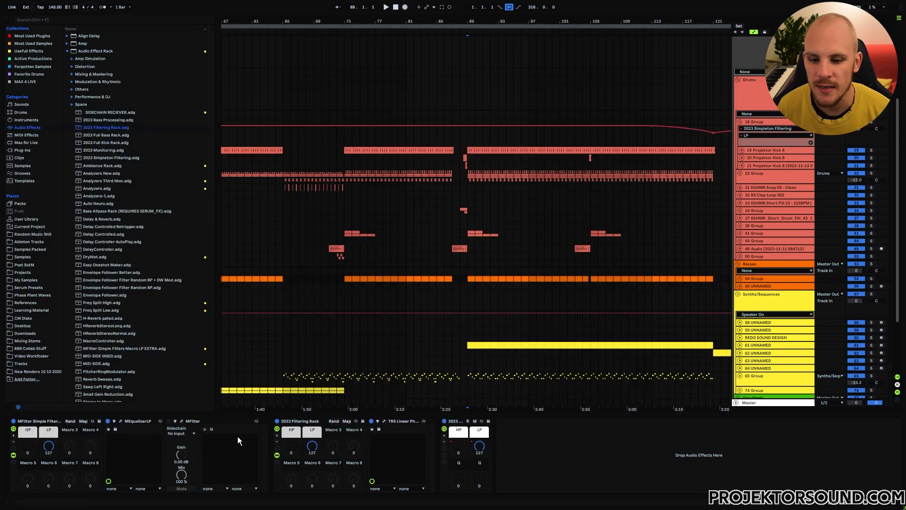
# - Check the latency of the 2023 Filtering Rack, the last filtering rack in the chain, and MEqualizerLP
pyautogui.click(296, 421)
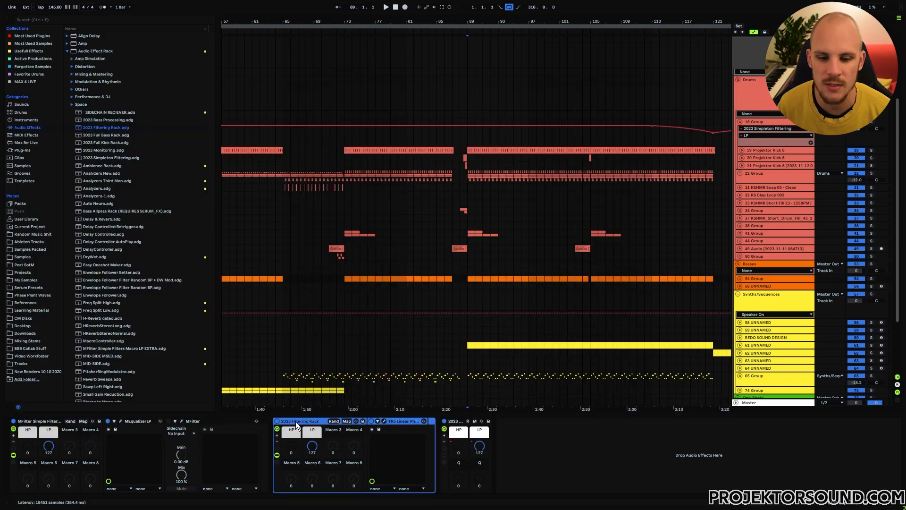
pyautogui.click(455, 422)
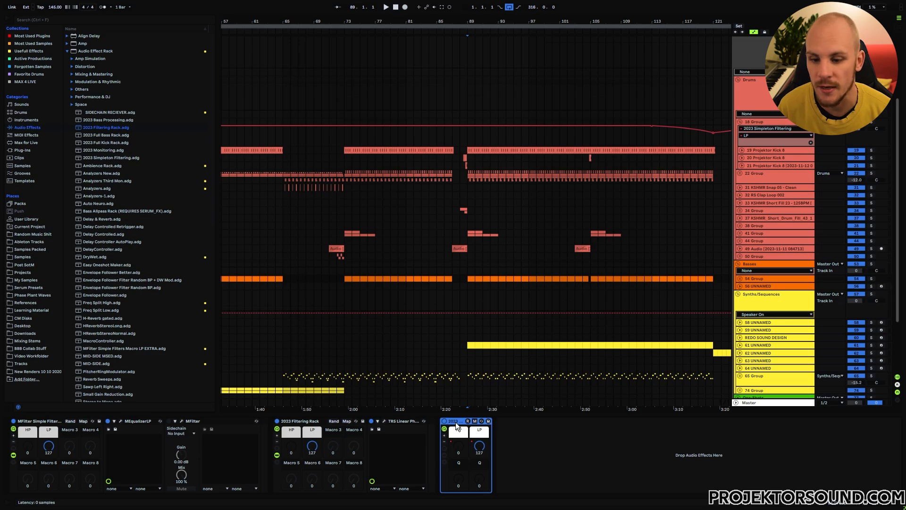
pyautogui.click(141, 432)
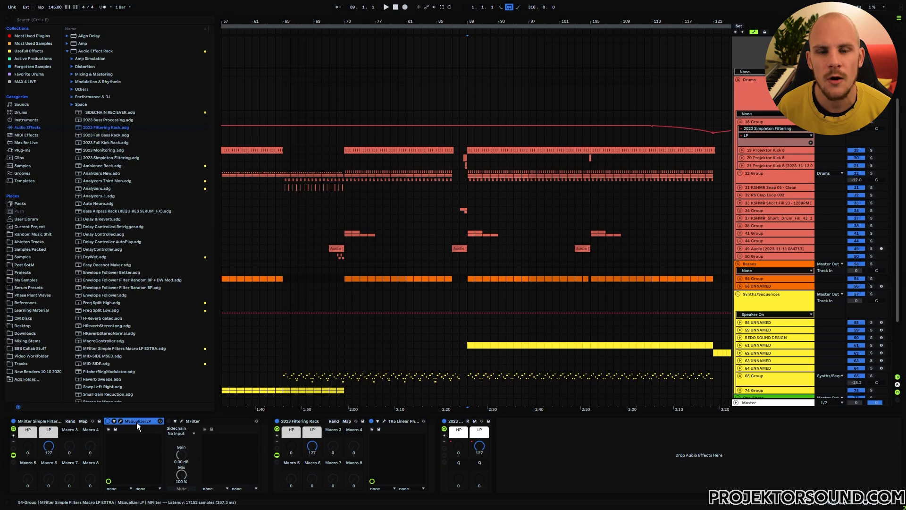
# - Play the arrangement from bar 73 and inspect the MEqualizerLP and MFilter devices on the 54 Group track
pyautogui.click(345, 195)
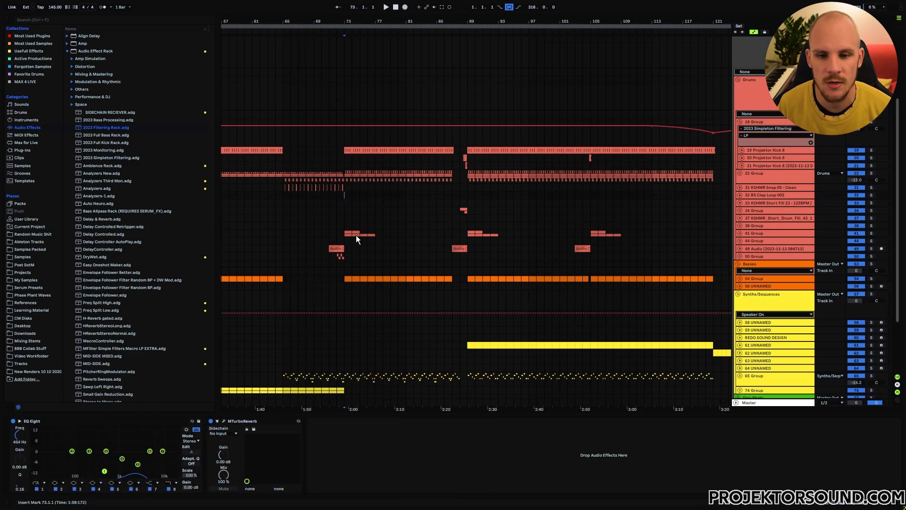
pyautogui.press('space')
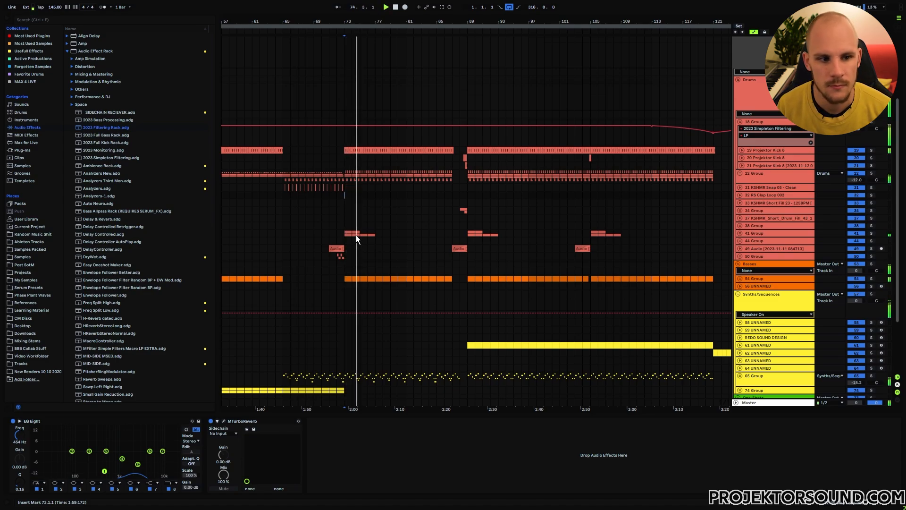
pyautogui.click(722, 280)
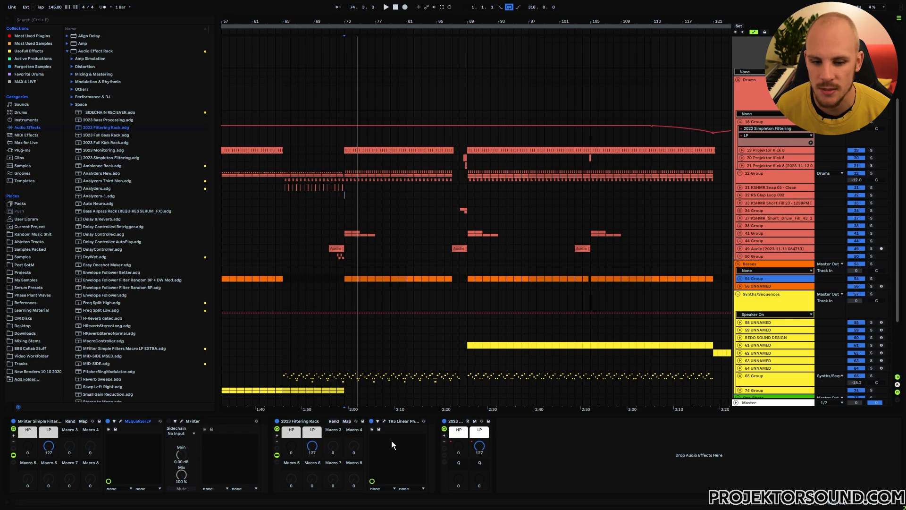
pyautogui.click(136, 420)
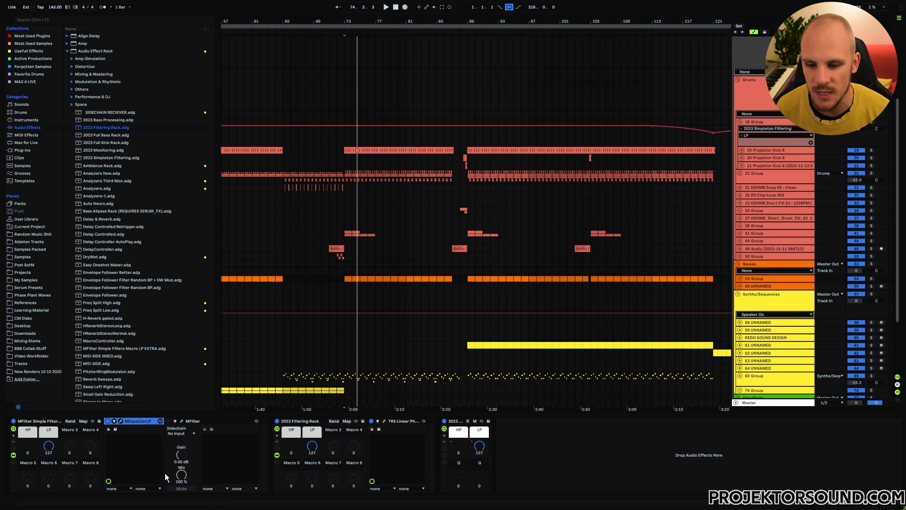
pyautogui.click(213, 421)
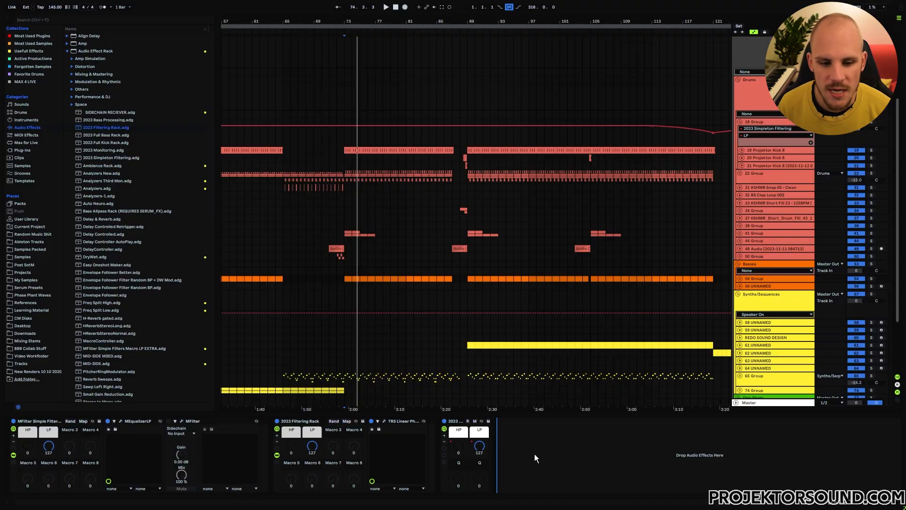
# - Add LFOTool_x64 from the Modulation effects to the end of the 54 Group device chain and check its latency
pyautogui.rightClick(529, 446)
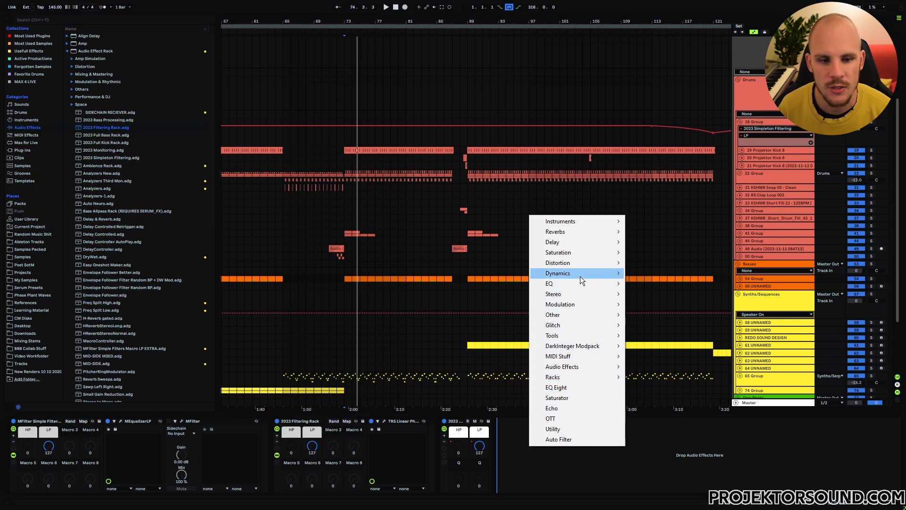
pyautogui.moveTo(579, 304)
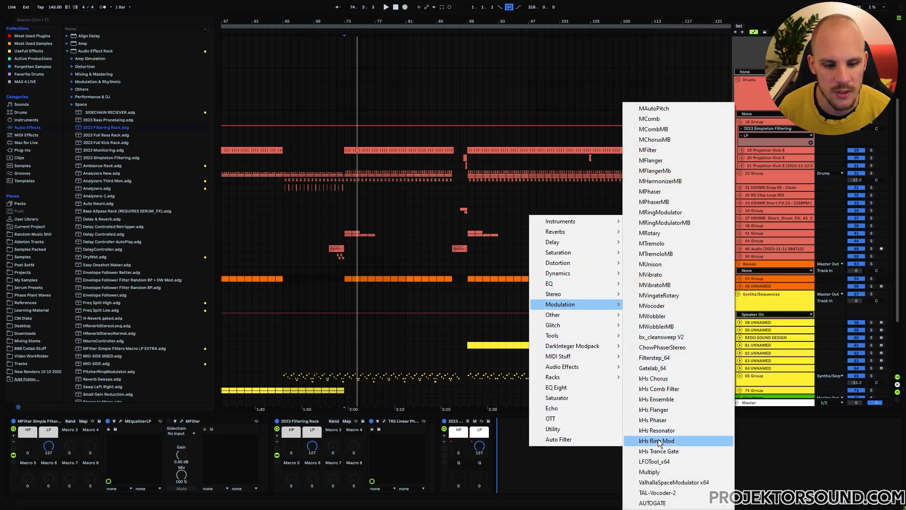
pyautogui.click(678, 461)
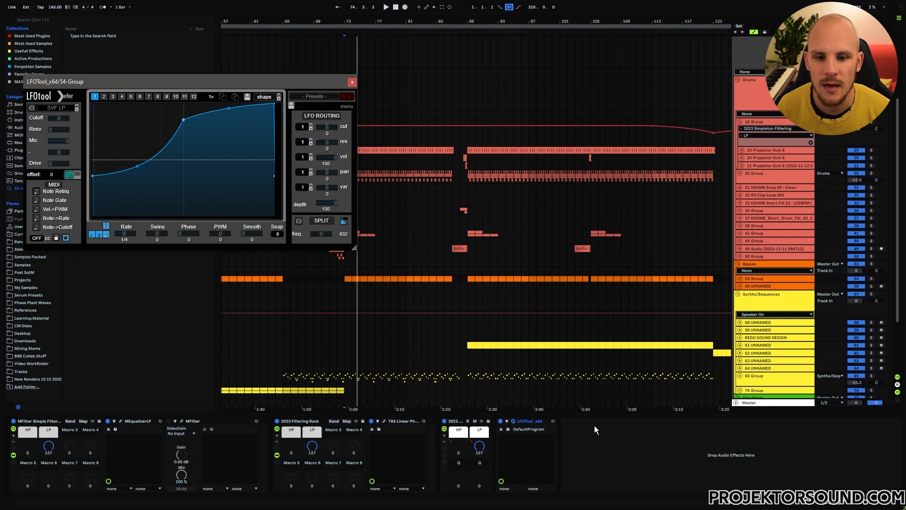
pyautogui.click(530, 423)
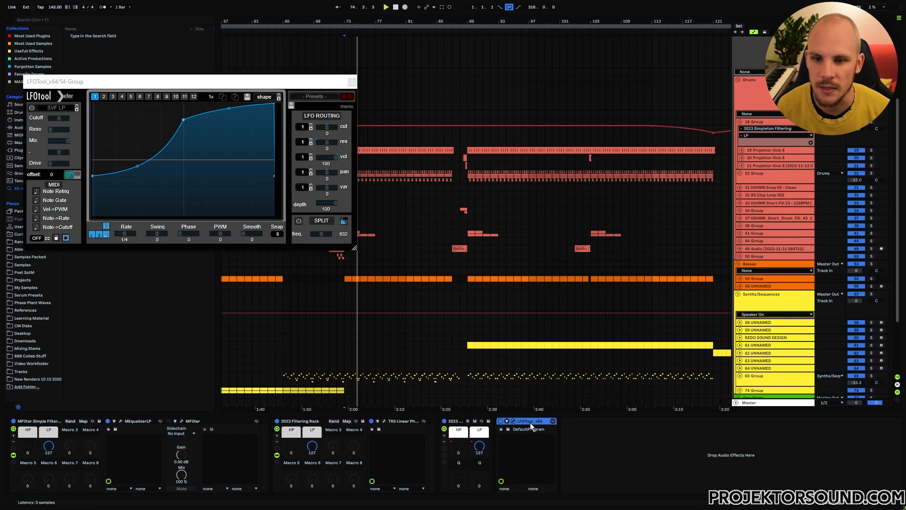
# - Play the bass group through LFOTool and try shifting the LFO's phase
pyautogui.press('space')
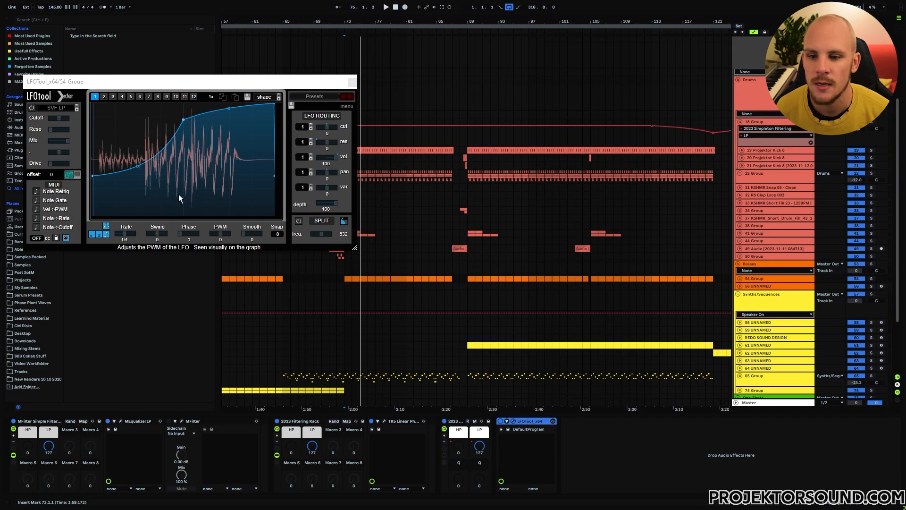
pyautogui.moveTo(188, 231); pyautogui.dragTo(145, 234)
pyautogui.press('space')
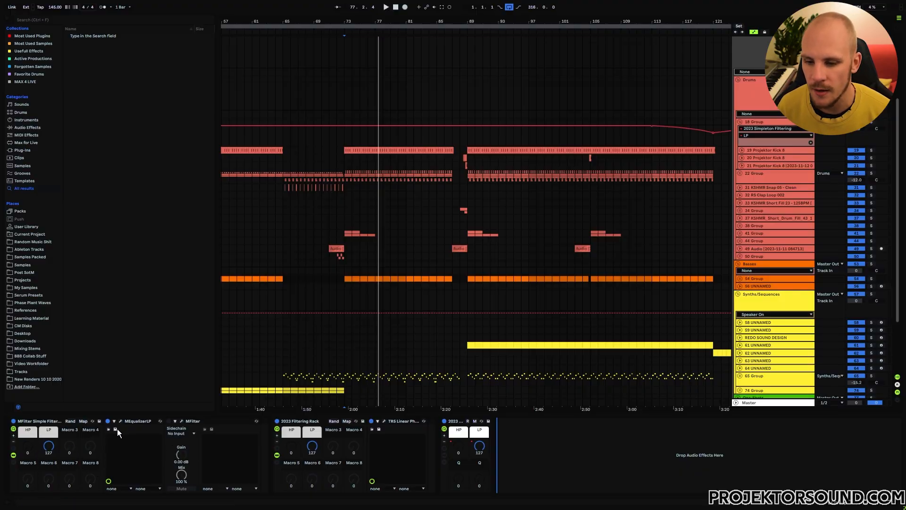
# - Review the latency reporting option in MEqualizerLP's settings and close the plugin
pyautogui.click(136, 421)
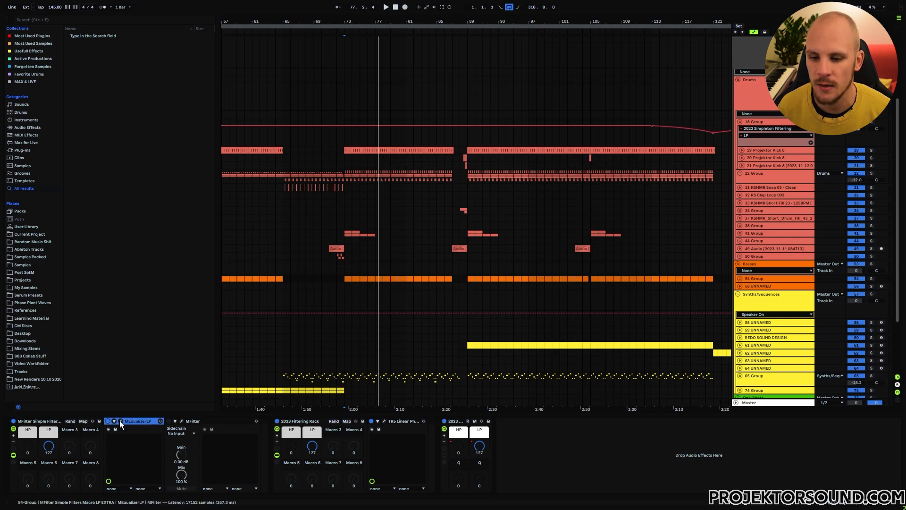
pyautogui.click(120, 421)
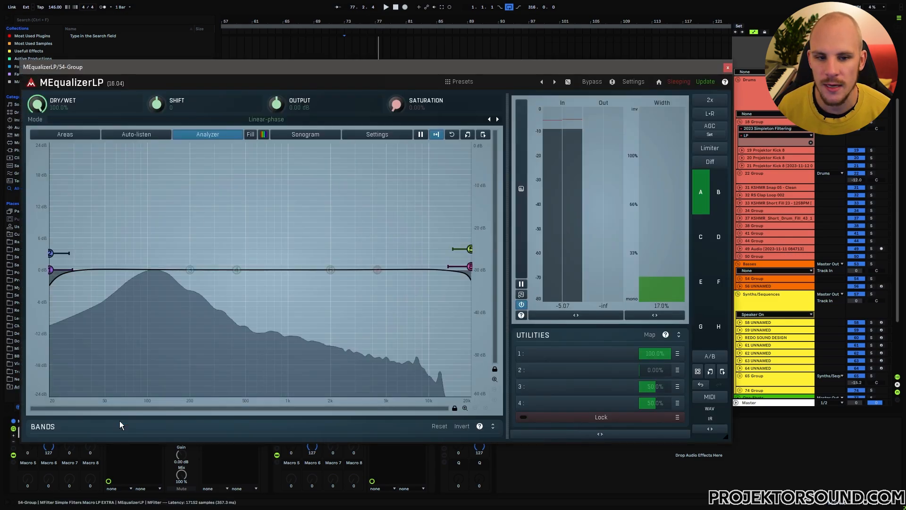
pyautogui.click(634, 82)
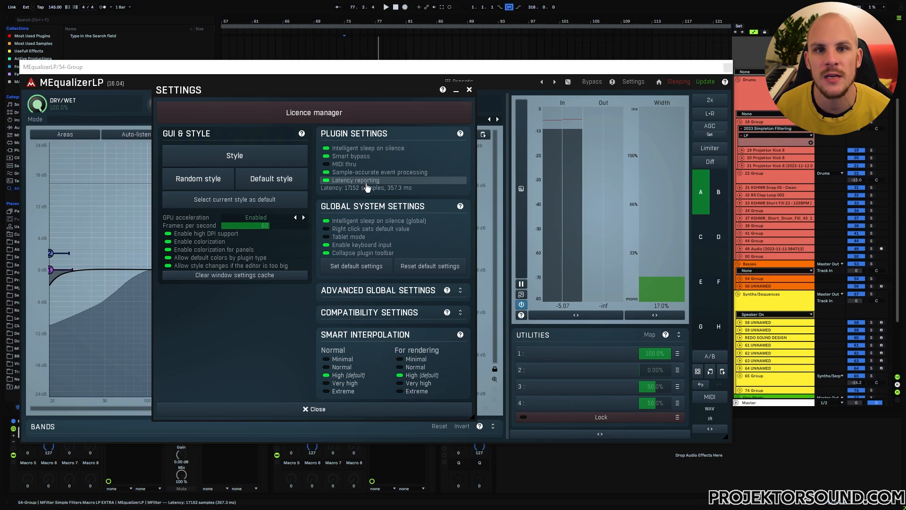
pyautogui.click(469, 89)
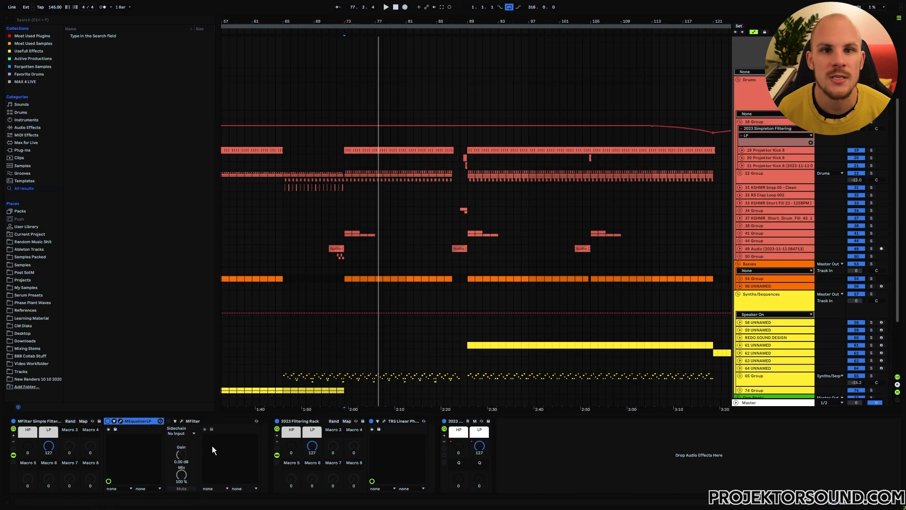
# - Delete the MFilter Simple Filters rack from the 54 Group device chain
pyautogui.click(49, 446)
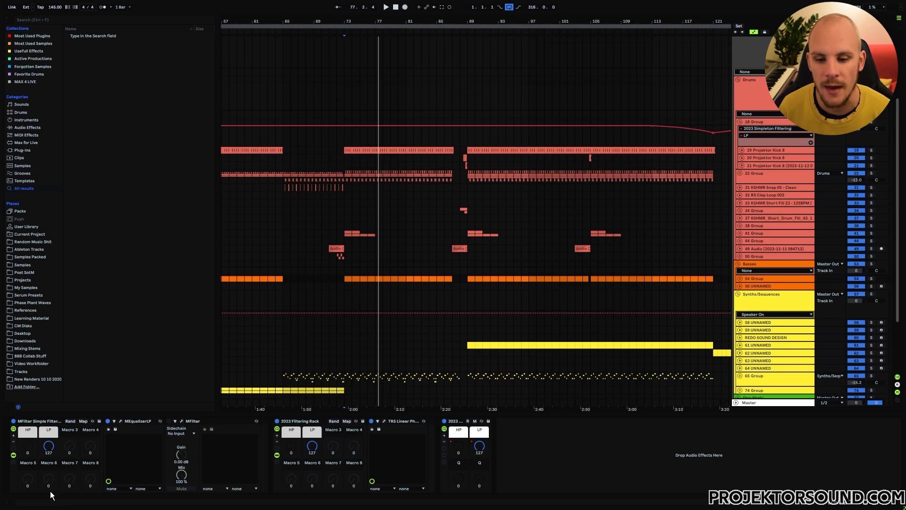
pyautogui.click(50, 422)
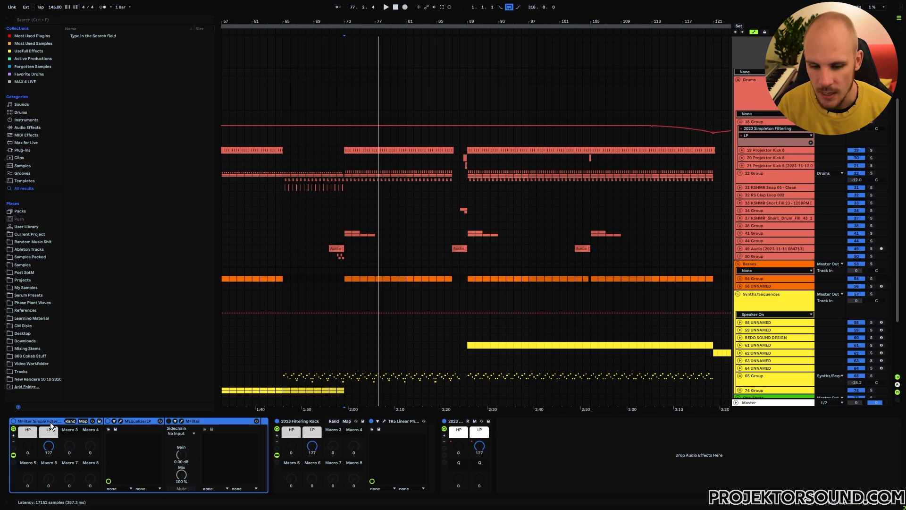
pyautogui.press('Delete')
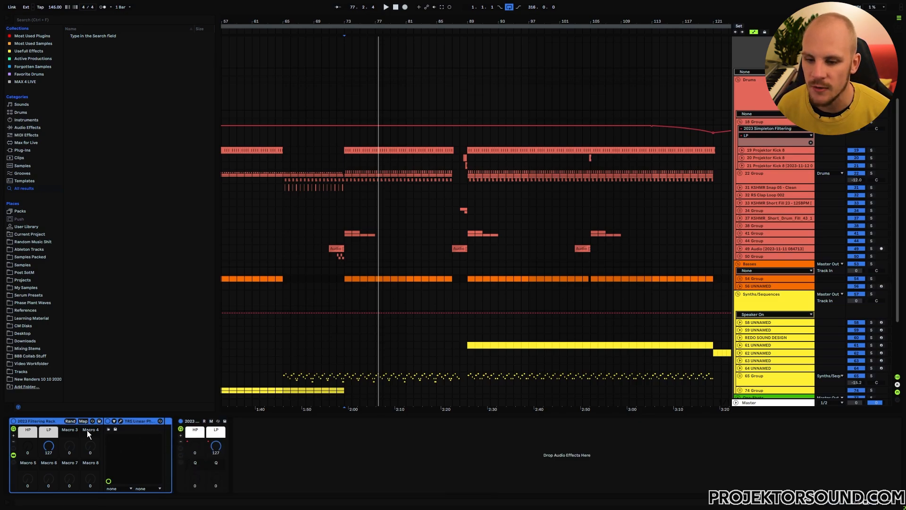
# - Open TR5 Linear Phase EQ, try its band 1 and band 6 frequency knobs, and close the plugin window
pyautogui.click(120, 421)
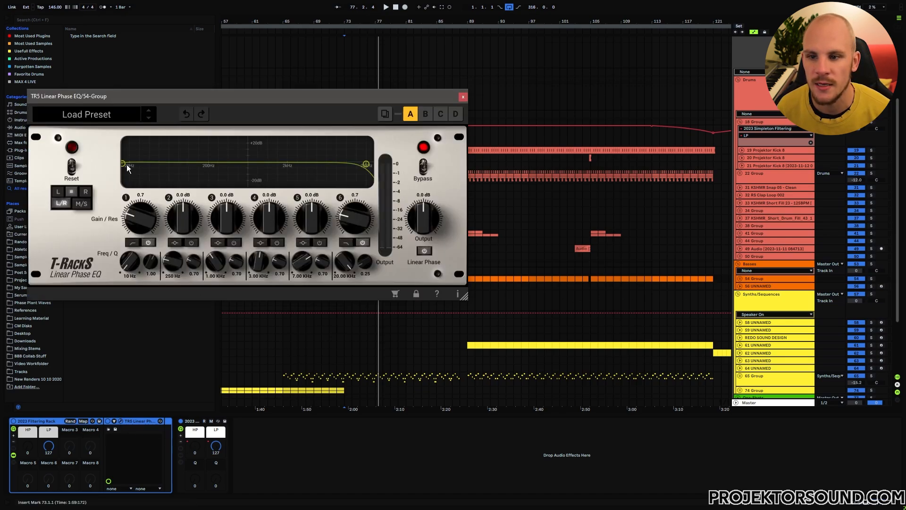
pyautogui.moveTo(198, 103); pyautogui.dragTo(373, 106)
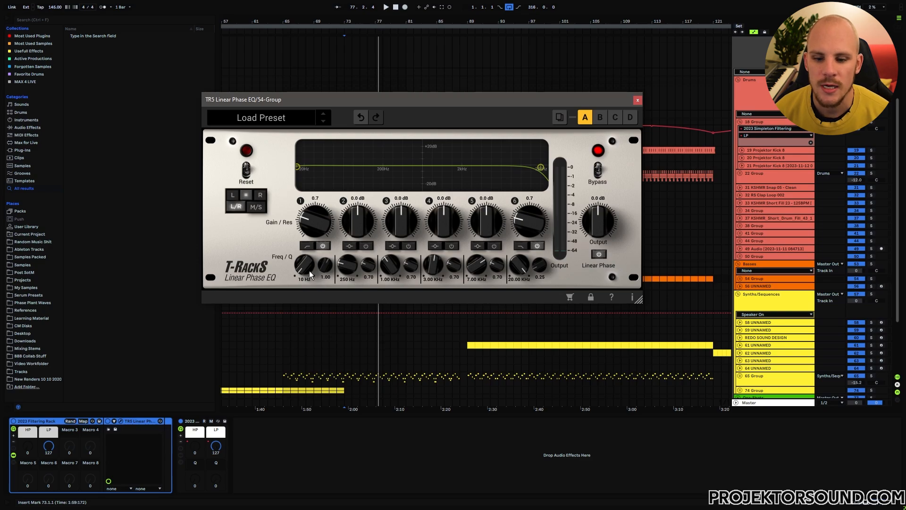
pyautogui.moveTo(306, 269); pyautogui.dragTo(306, 317)
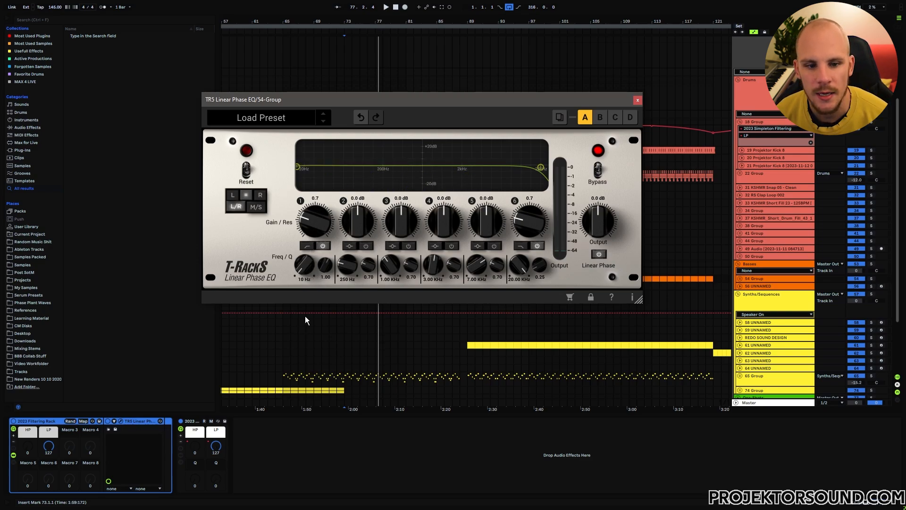
pyautogui.moveTo(540, 265); pyautogui.dragTo(536, 214)
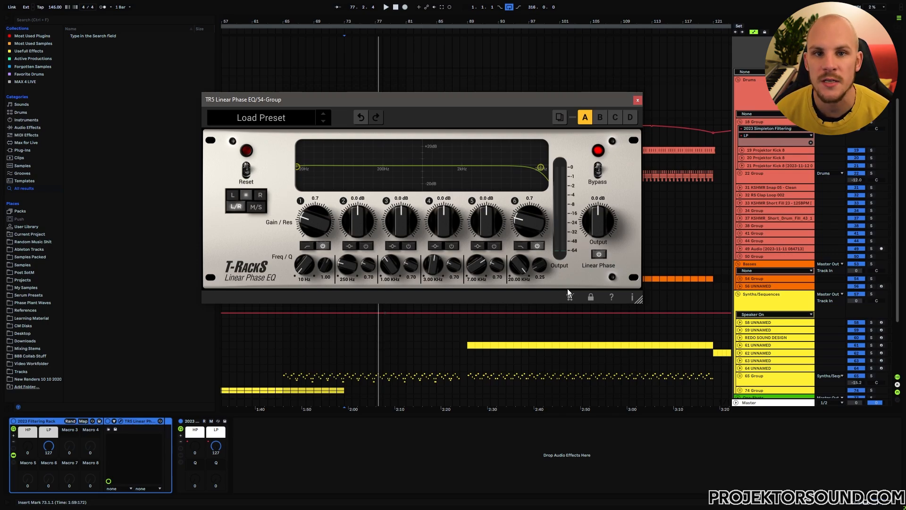
pyautogui.click(638, 99)
pyautogui.click(330, 463)
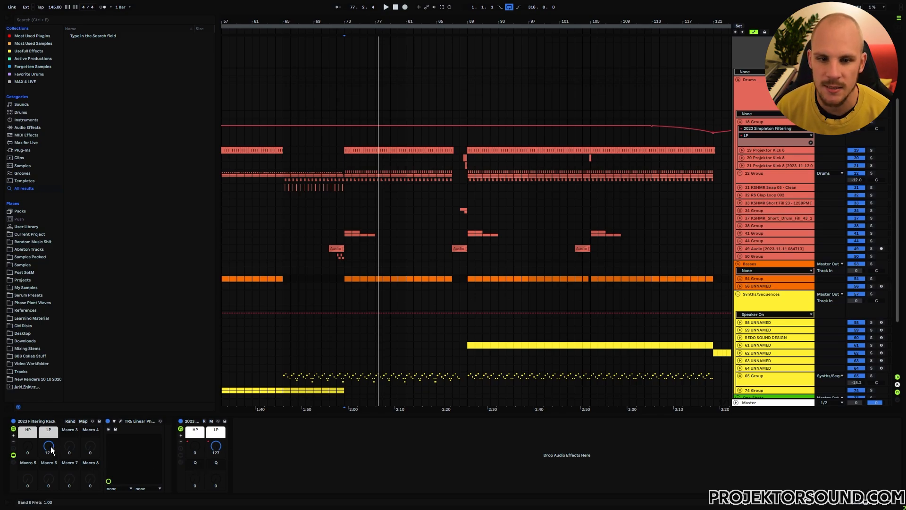
# - Unfold the 54 Group track, draw a V-shaped dip in the 2023 Filtering Rack's LP automation between bars 87 and 89, and select that range
pyautogui.click(740, 279)
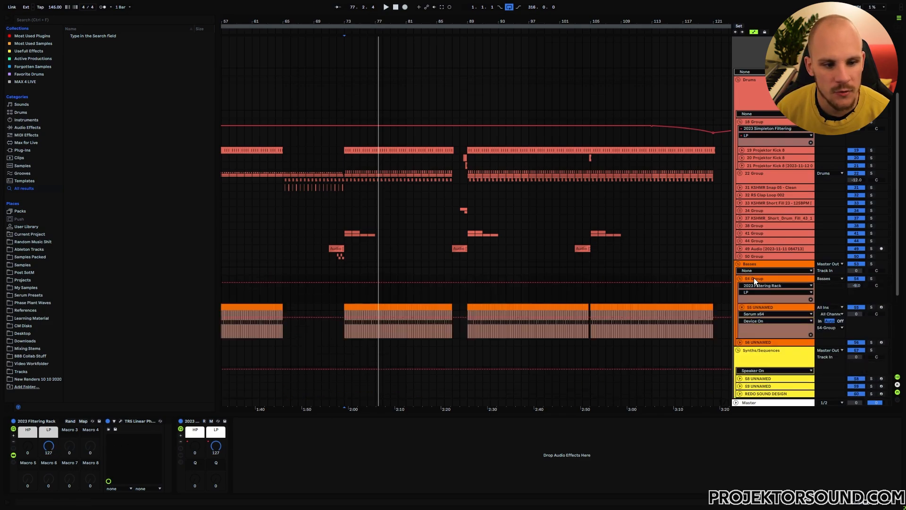
pyautogui.click(466, 284)
pyautogui.moveTo(460, 282); pyautogui.dragTo(460, 302)
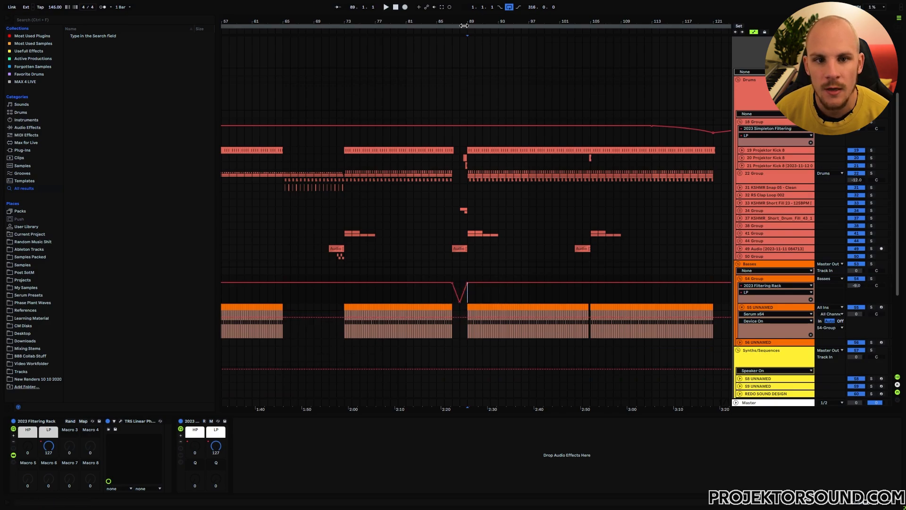
pyautogui.moveTo(463, 22); pyautogui.dragTo(479, 89)
pyautogui.moveTo(388, 297); pyautogui.dragTo(492, 299)
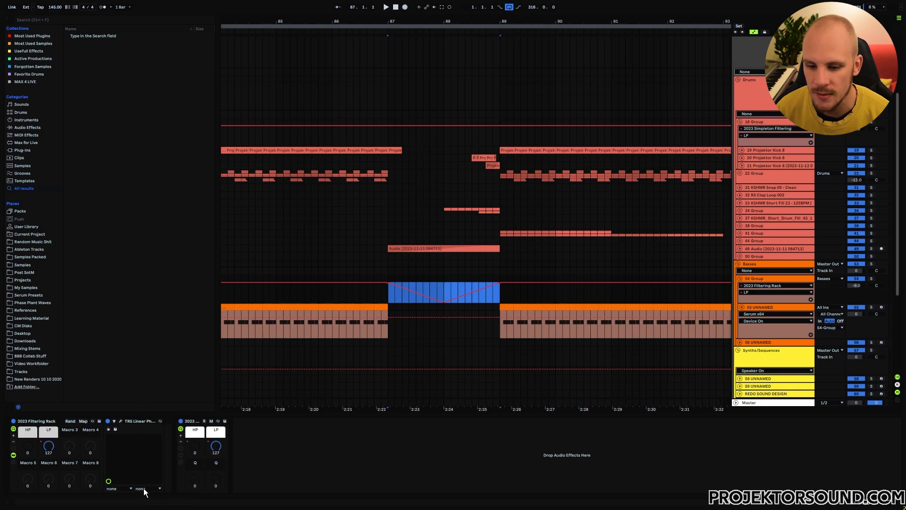
# - Shift the V-shaped LP automation dip on the 54 Group so it spans 87.2.3 to 89.2.3, and select the range around it
pyautogui.click(387, 297)
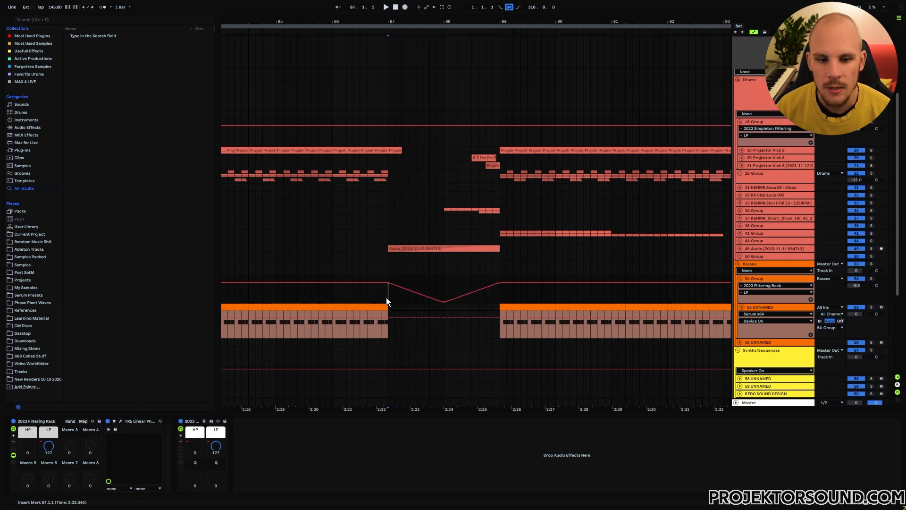
pyautogui.moveTo(372, 298)
pyautogui.mouseDown()
pyautogui.moveTo(536, 296)
pyautogui.moveTo(378, 294)
pyautogui.mouseUp()
pyautogui.click(500, 299)
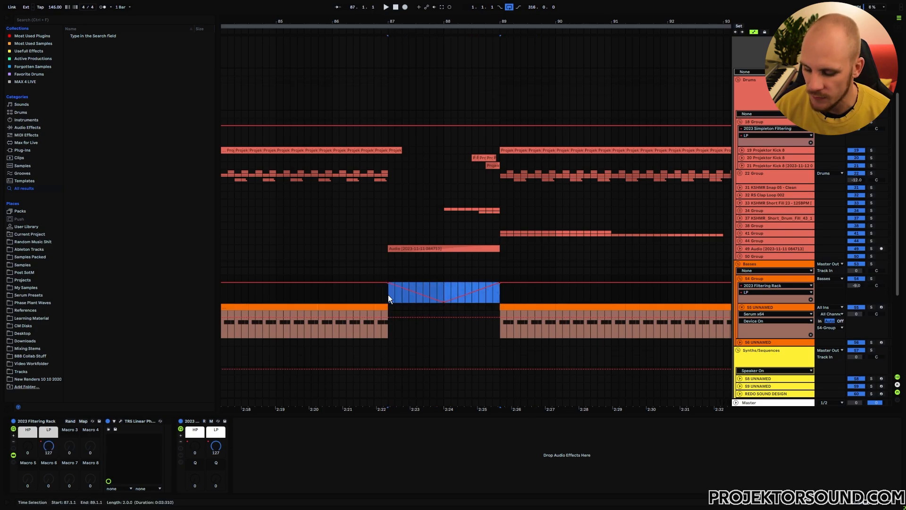
pyautogui.press('Delete')
pyautogui.click(411, 292)
pyautogui.hotkey('ctrl', 'v')
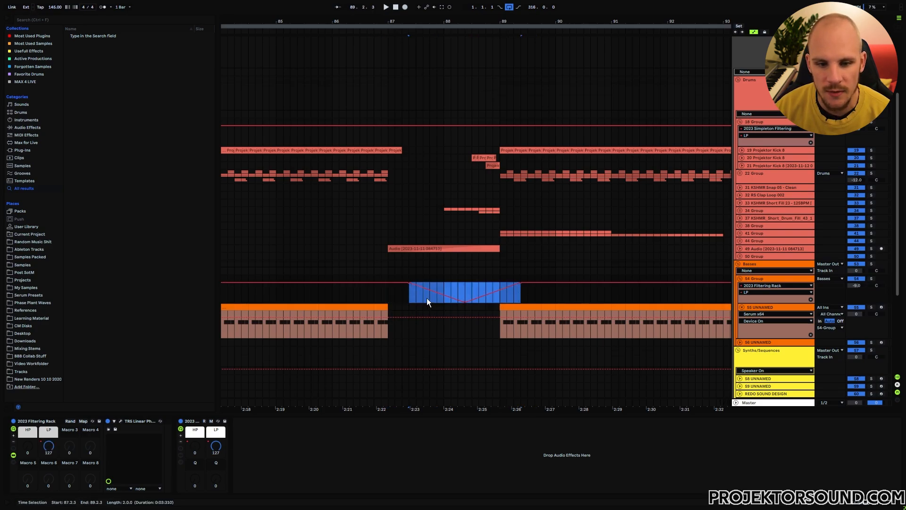
pyautogui.click(388, 301)
pyautogui.moveTo(363, 299); pyautogui.dragTo(550, 301)
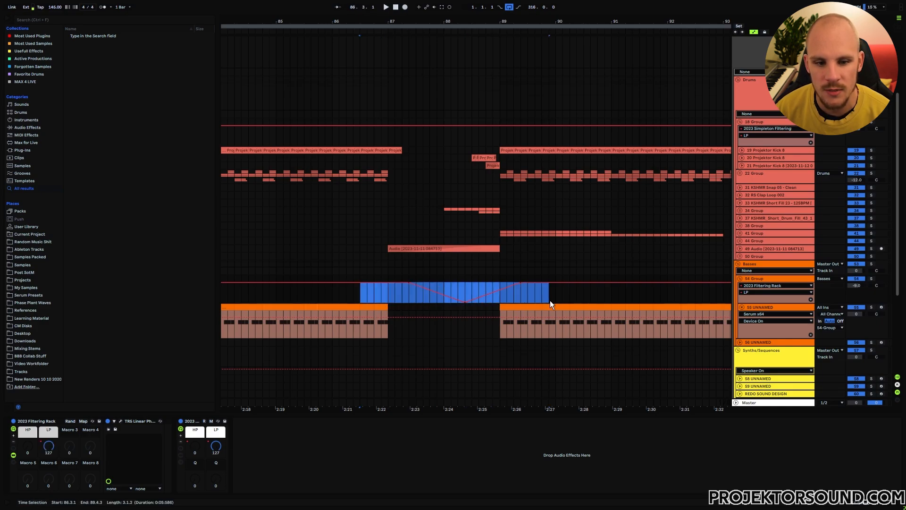
pyautogui.click(396, 297)
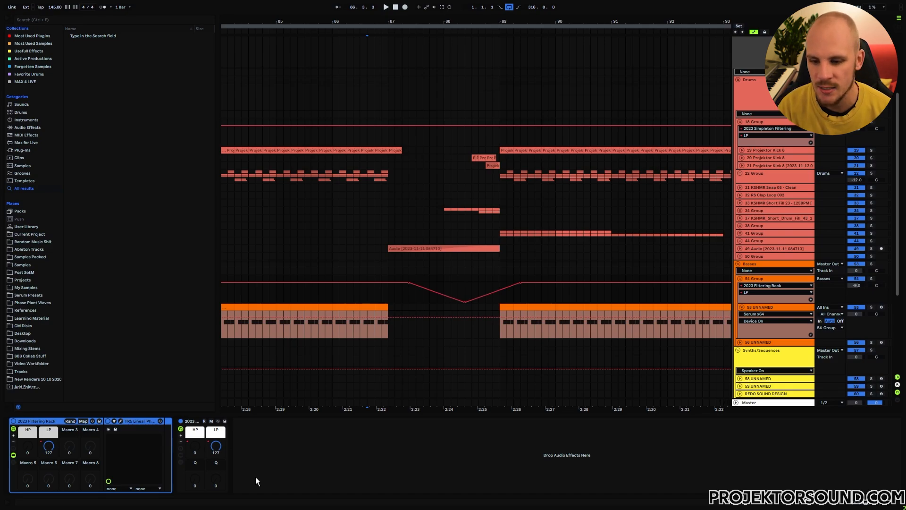
# - Delete the 2023 Filtering Rack from the 54 Group and open the Simplon plugin inside its 2023 Simpleton Filtering rack
pyautogui.hotkey('ctrl', 'z')
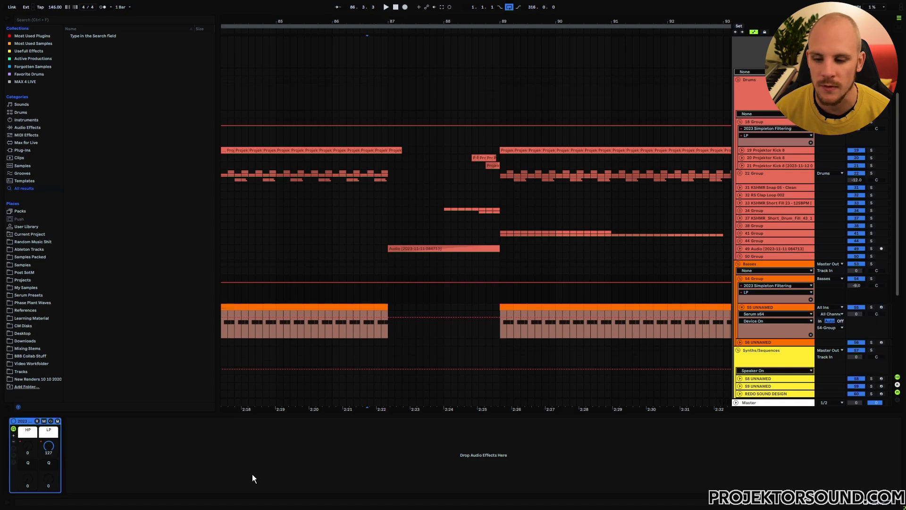
pyautogui.click(14, 456)
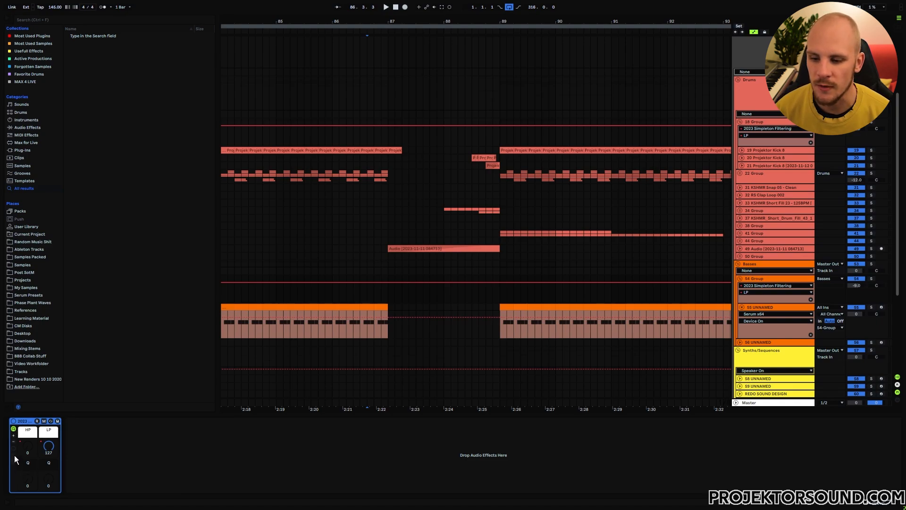
pyautogui.doubleClick(67, 461)
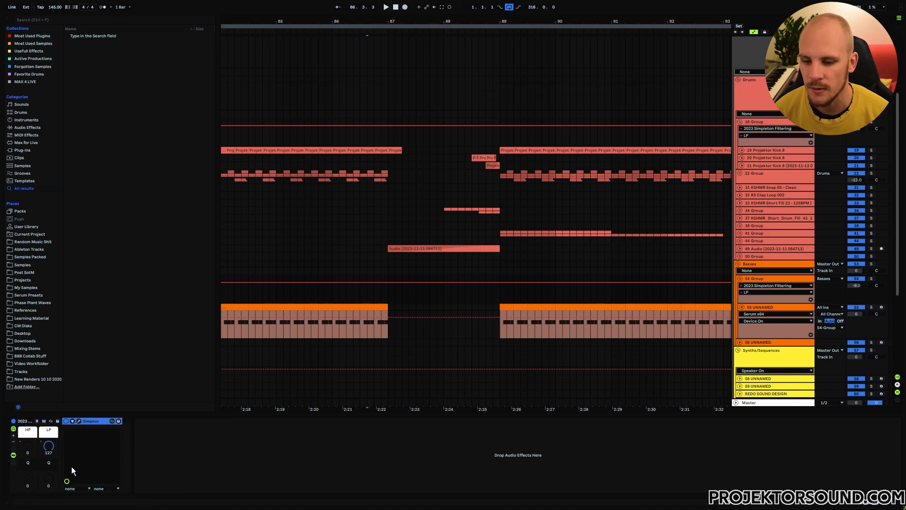
pyautogui.click(79, 421)
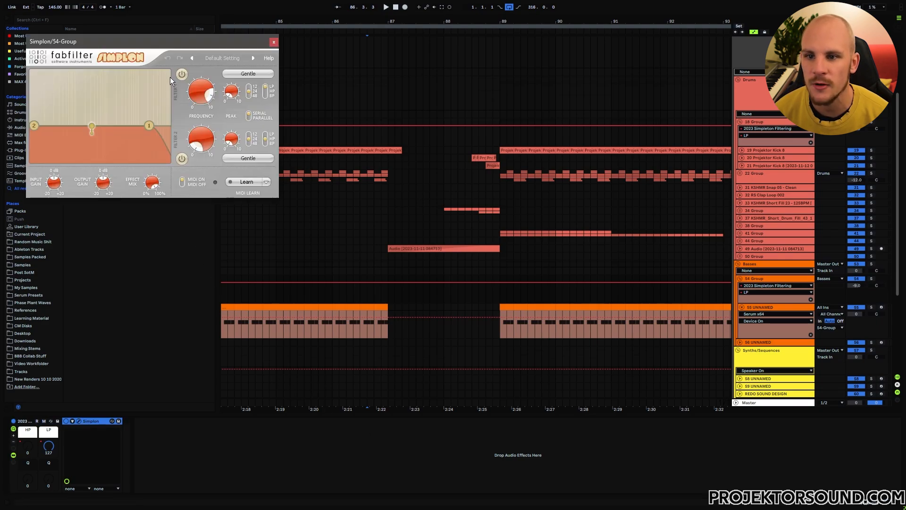
pyautogui.moveTo(150, 40); pyautogui.dragTo(398, 65)
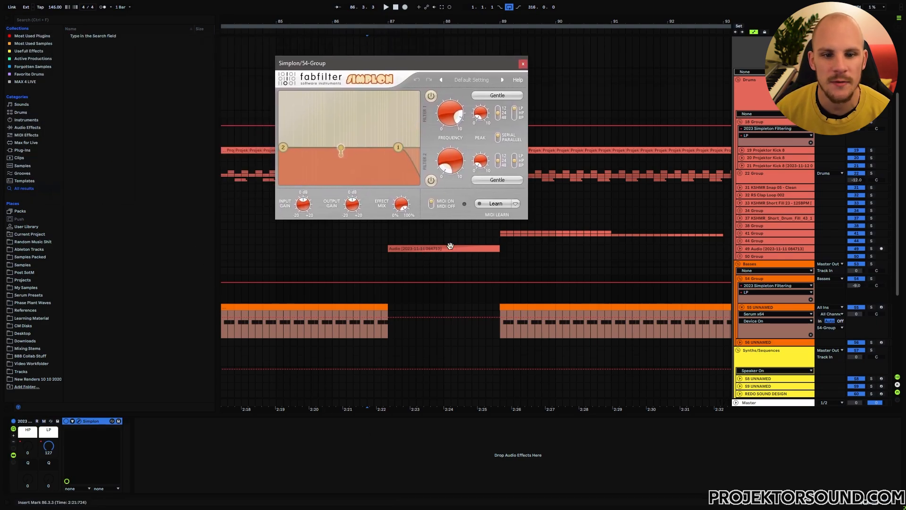
pyautogui.click(455, 172)
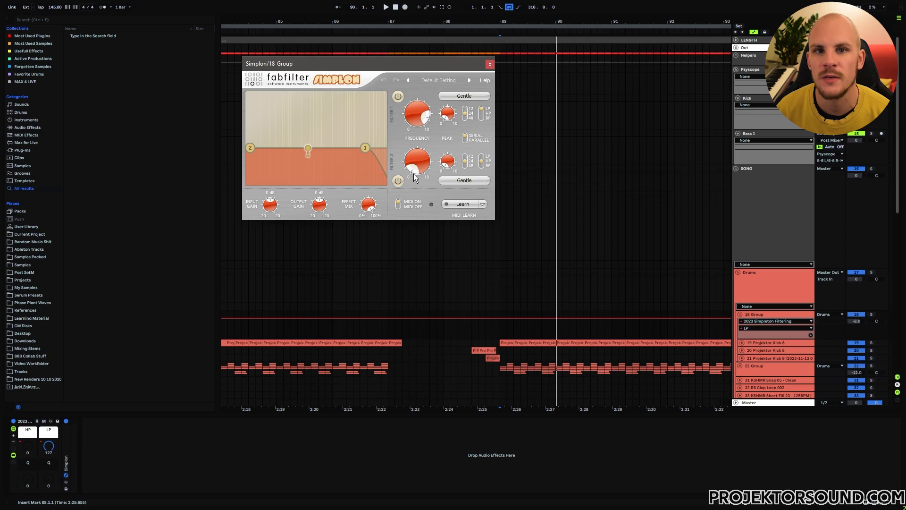
# - Close the 18 Group's Simplon window and add LFOTool_x64 after the filtering rack in its device chain
pyautogui.click(490, 63)
pyautogui.rightClick(152, 451)
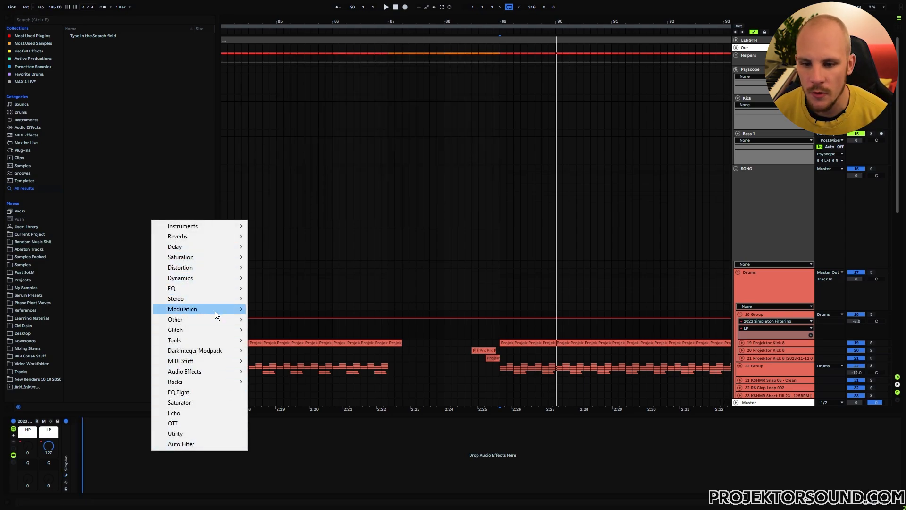
pyautogui.moveTo(215, 310)
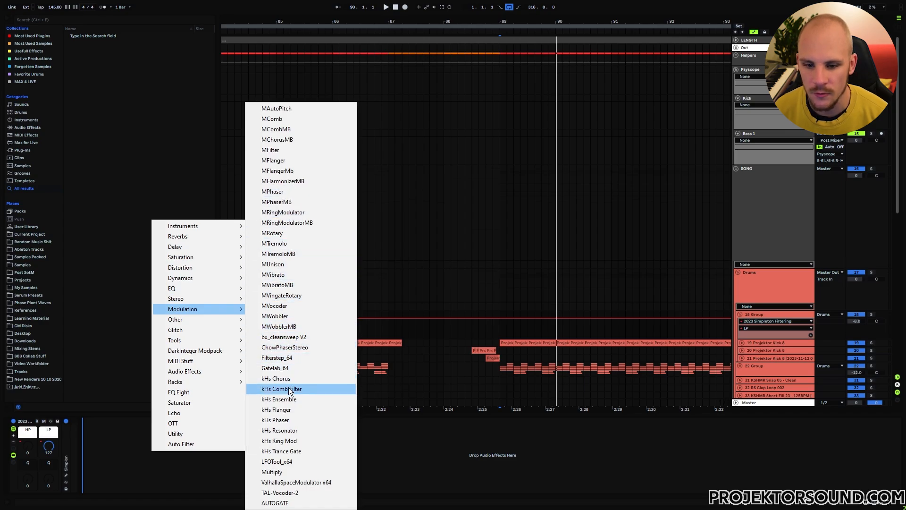
pyautogui.click(294, 460)
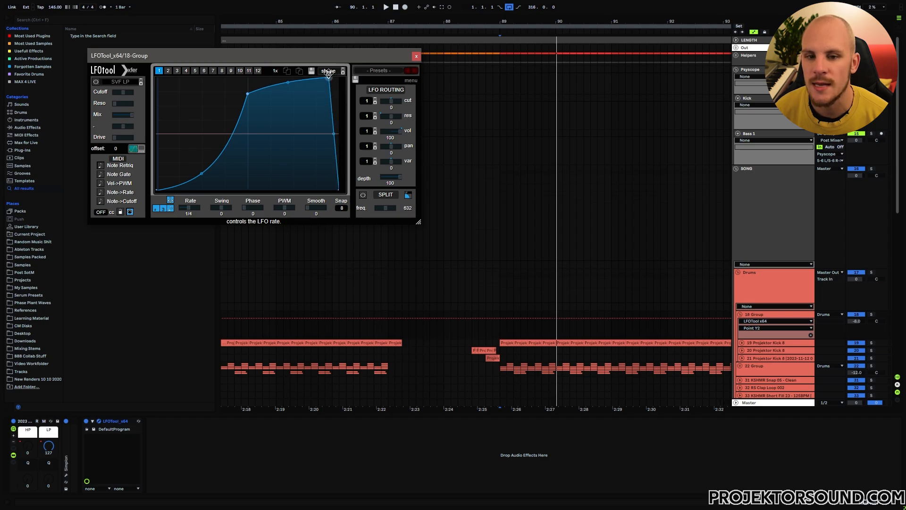
# - Reshape LFO graph 1 in LFOTool into a flat-topped curve with a delayed, concave rise and a steep fall at the end
pyautogui.moveTo(333, 134); pyautogui.dragTo(333, 142)
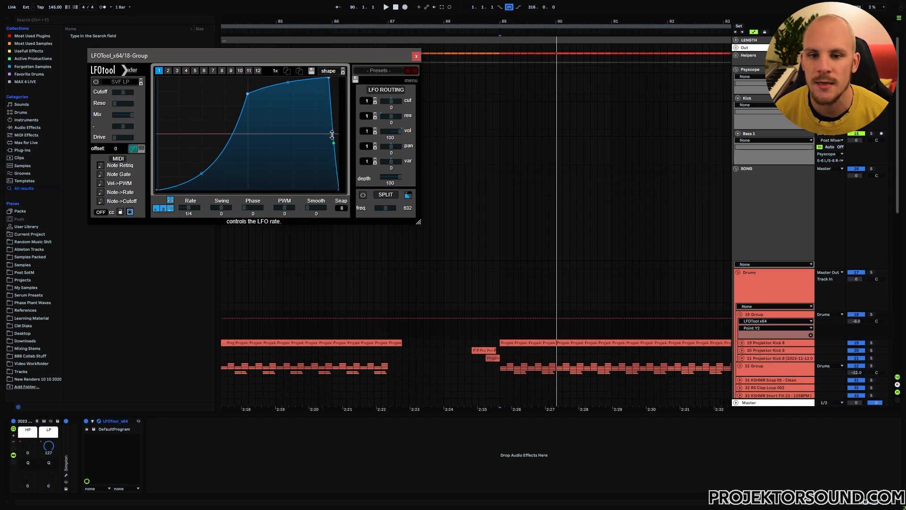
pyautogui.moveTo(248, 93); pyautogui.dragTo(199, 67)
pyautogui.doubleClick(169, 189)
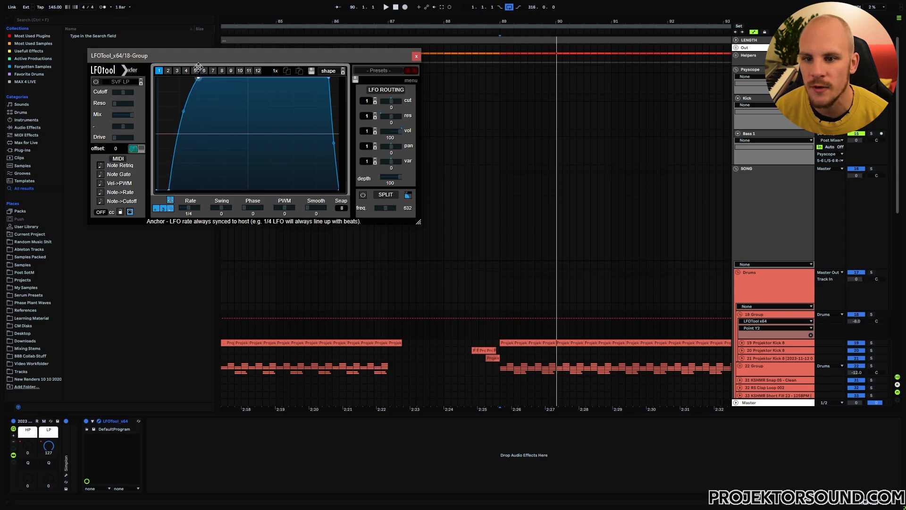
pyautogui.moveTo(184, 111); pyautogui.dragTo(190, 148)
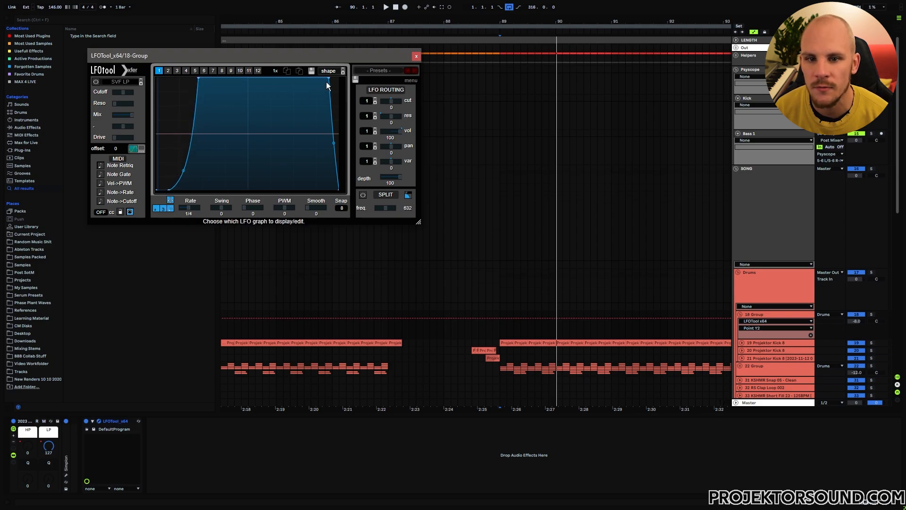
pyautogui.moveTo(327, 83); pyautogui.dragTo(333, 114)
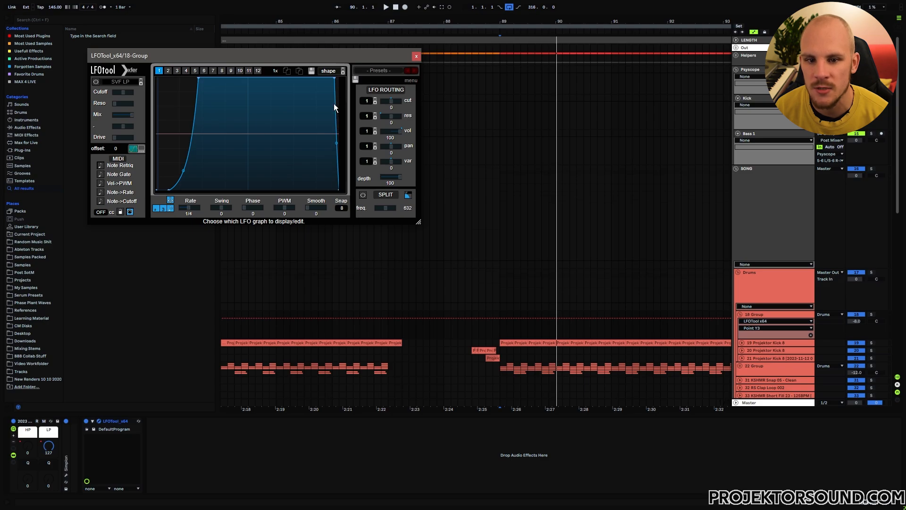
# - Place the playback position at bar 86 on the bass track and play the arrangement with LFOTool on the 54 Group
pyautogui.scroll(-5, 459, 367)
pyautogui.click(333, 379)
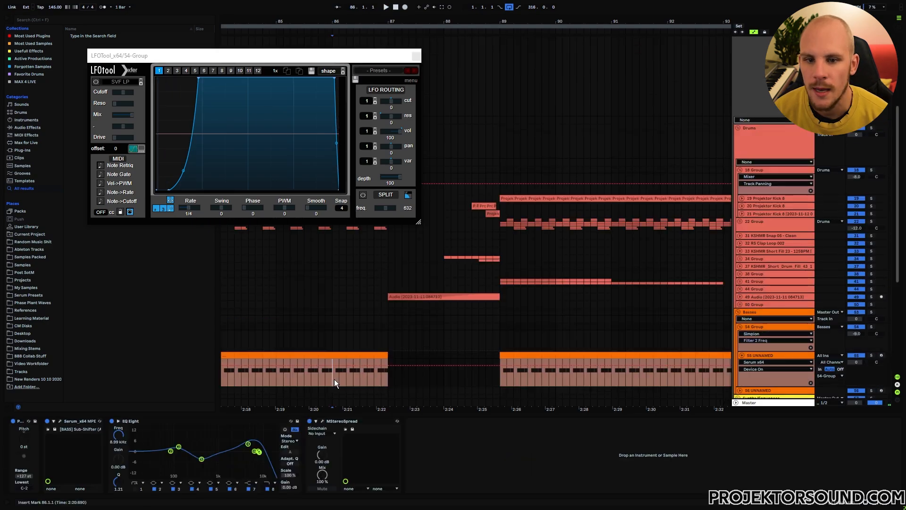
pyautogui.press('space')
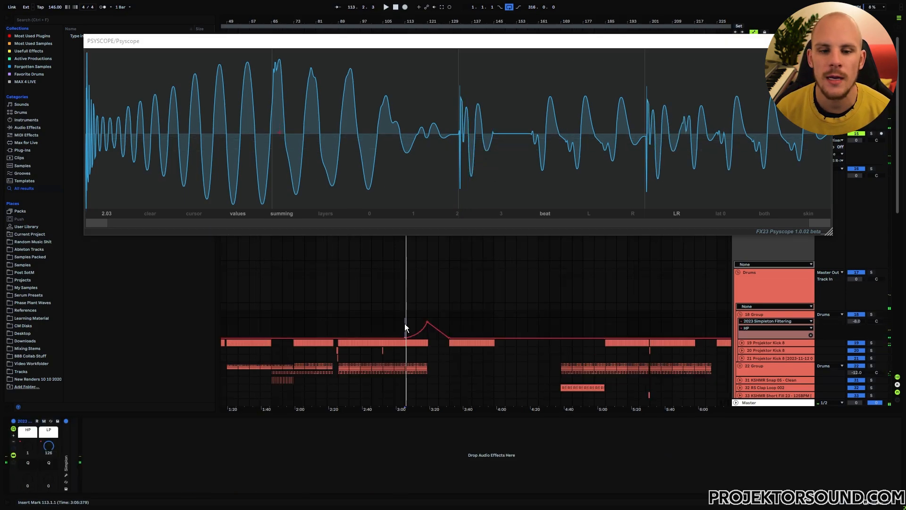
# - Play the 18 Group's HP filter automation from bar 113 and watch how the waveform changes in Psyscope
pyautogui.press('space')
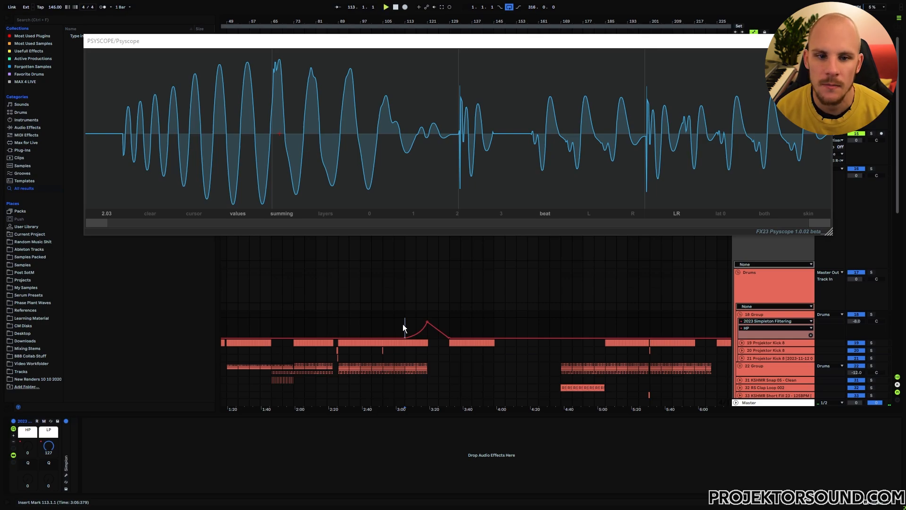
pyautogui.press('space')
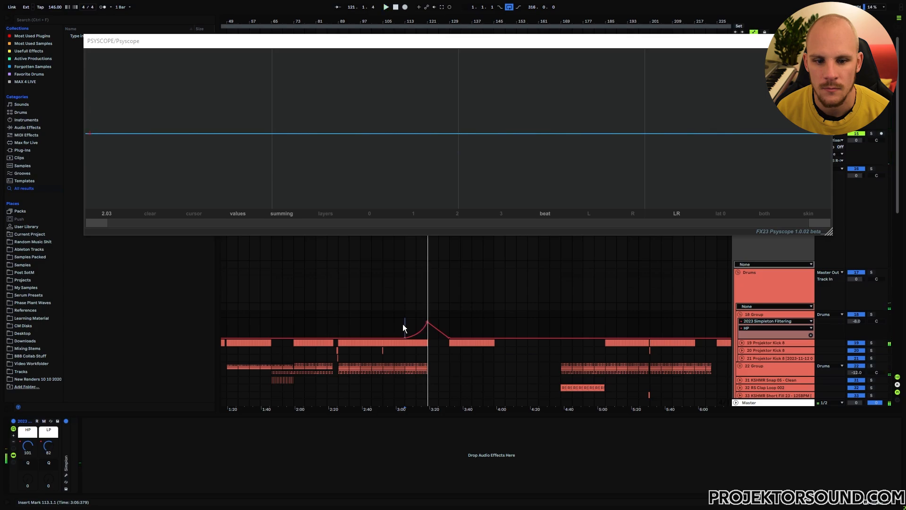
pyautogui.press('space')
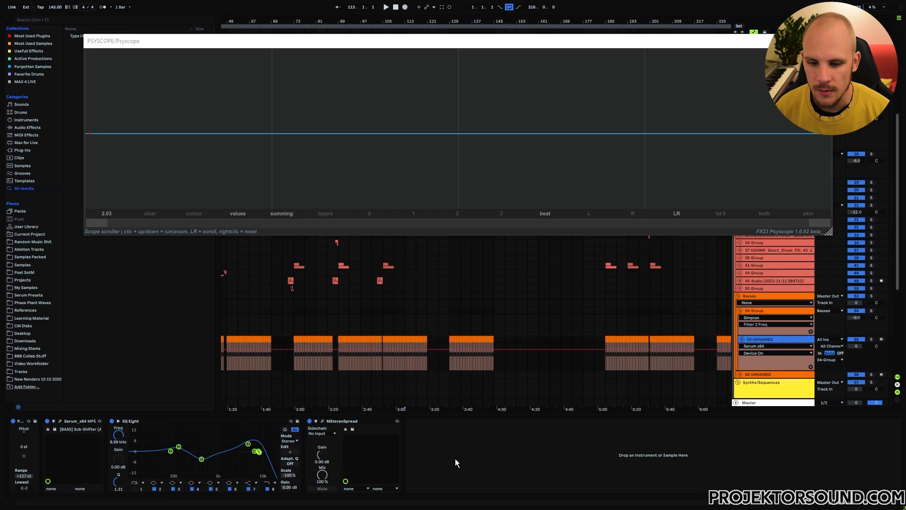
# - Add an EQ Eight after MStereoSpread on the bass track and enable its band 1 low cut at about 27 Hz
pyautogui.click(446, 460)
pyautogui.rightClick(437, 455)
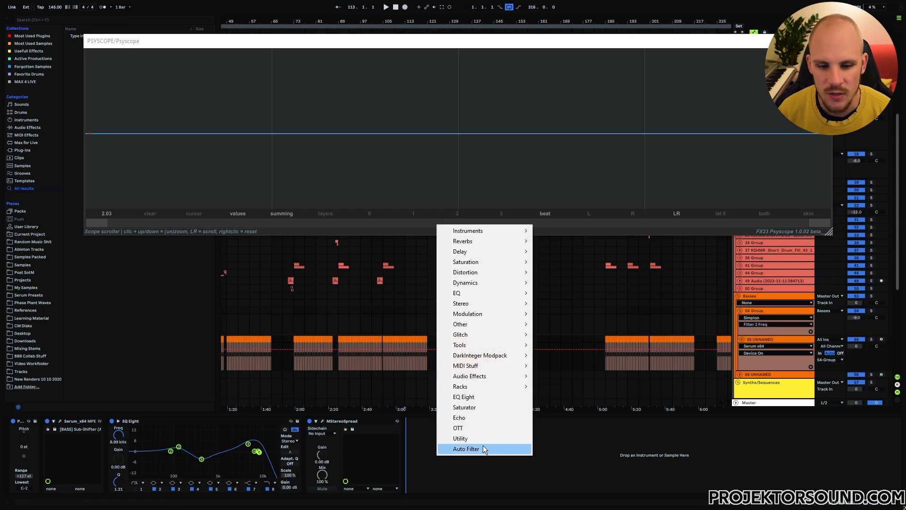
pyautogui.click(479, 397)
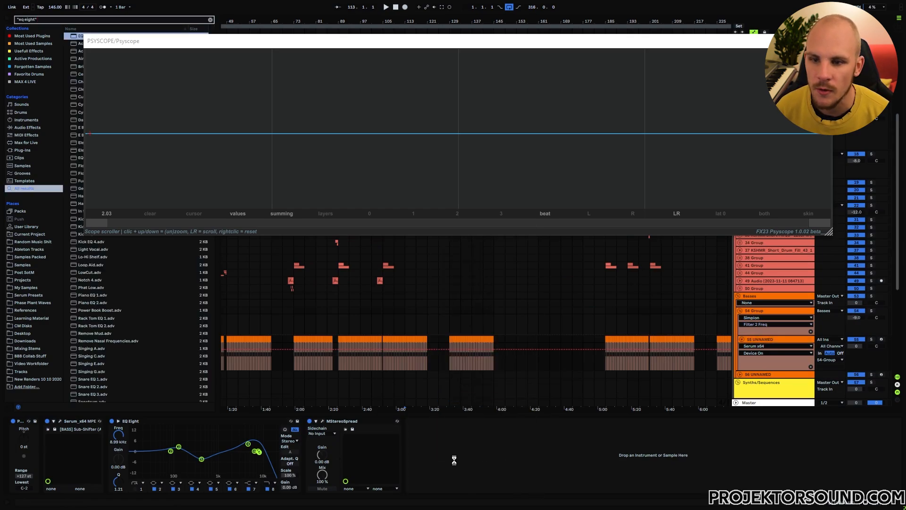
pyautogui.press('Return')
pyautogui.click(433, 489)
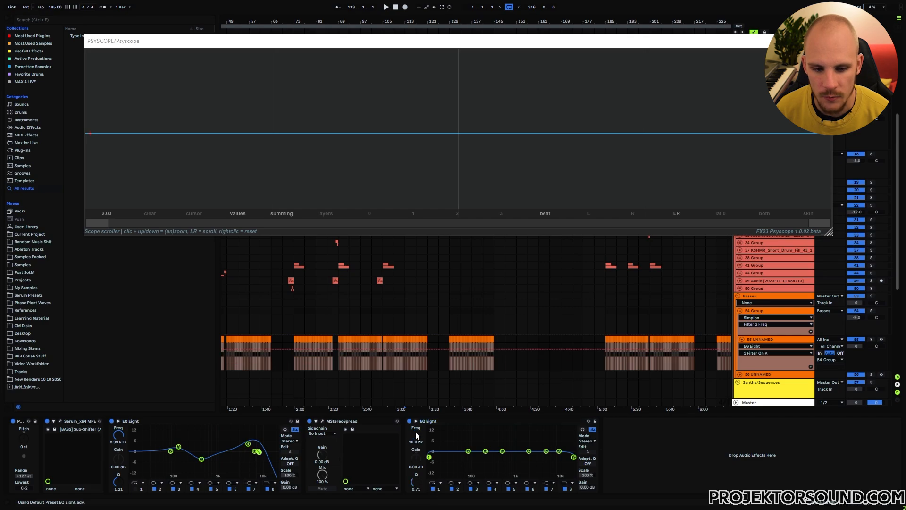
pyautogui.moveTo(416, 435); pyautogui.dragTo(416, 423)
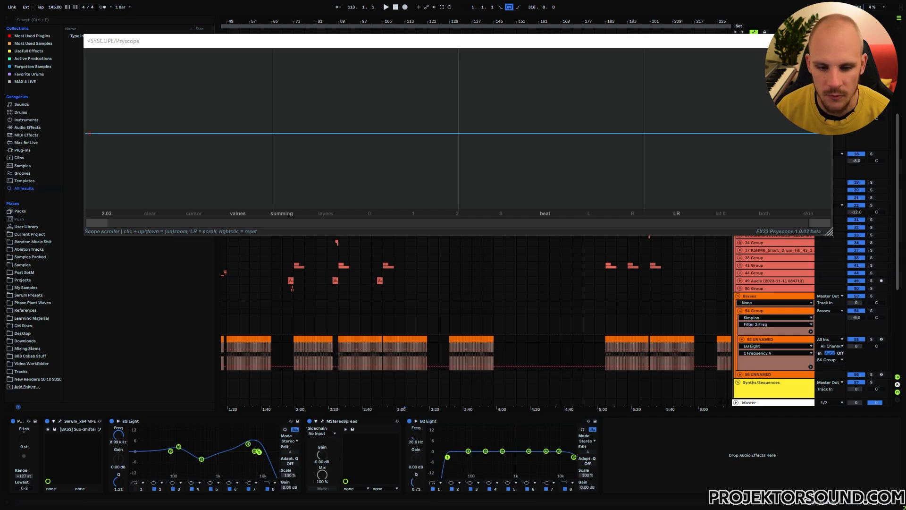
# - Duplicate the new low-cut EQ Eight twice in the bass track's device chain
pyautogui.click(429, 422)
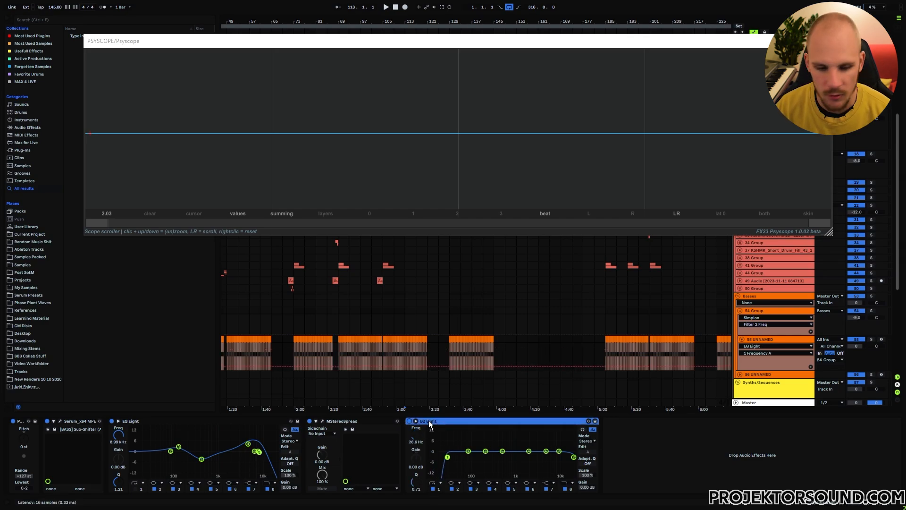
pyautogui.hotkey('ctrl', 'd')
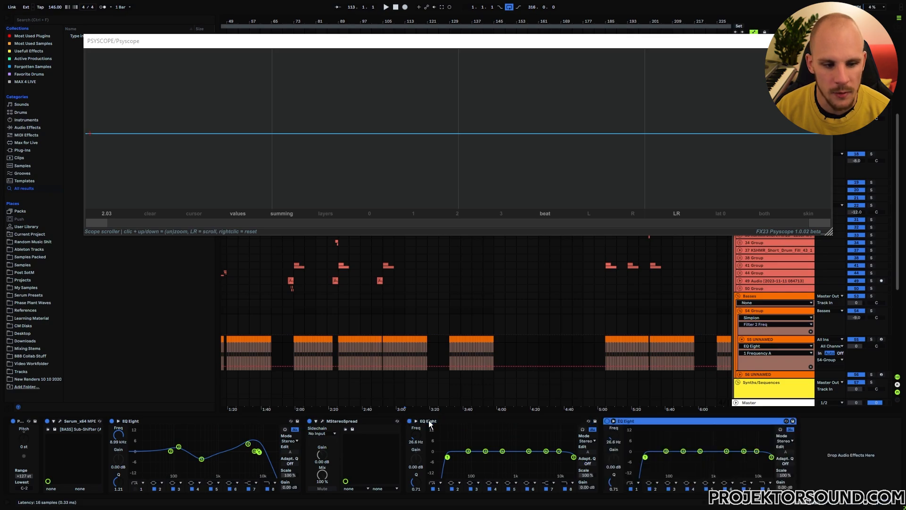
pyautogui.hotkey('ctrl', 'd')
# - Play the bass track from bar 105 with the stacked EQ Eights and examine the waveform in Psyscope
pyautogui.click(383, 358)
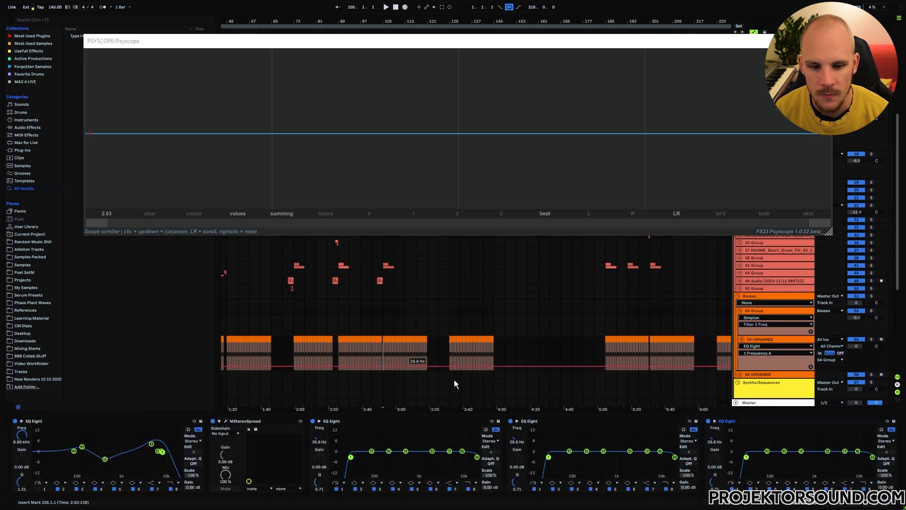
pyautogui.click(768, 339)
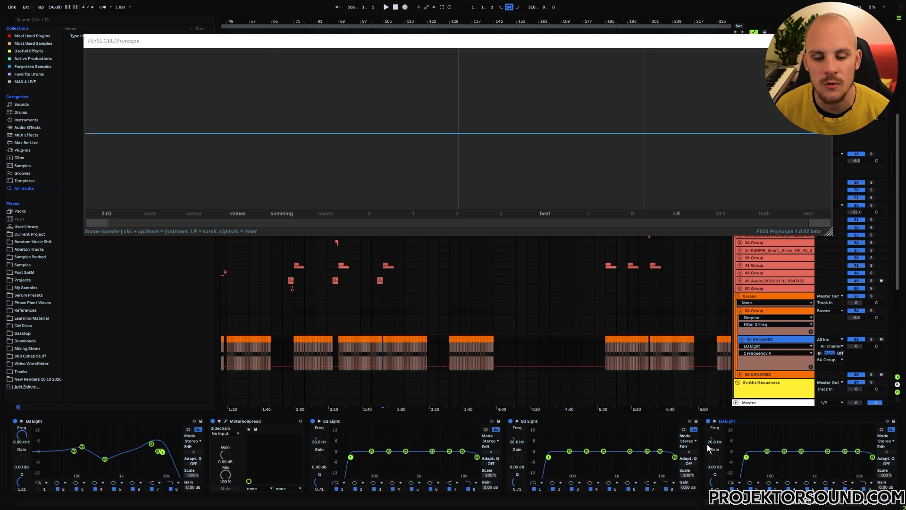
pyautogui.press('space')
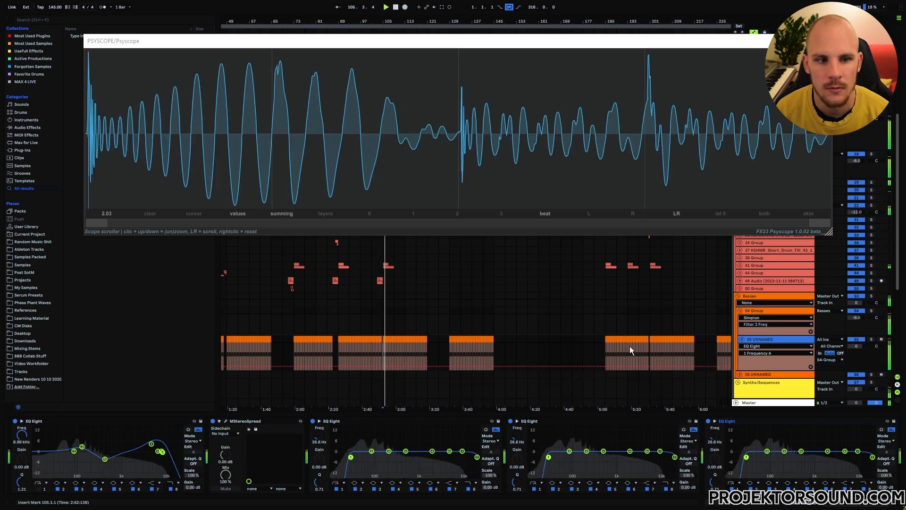
pyautogui.press('space')
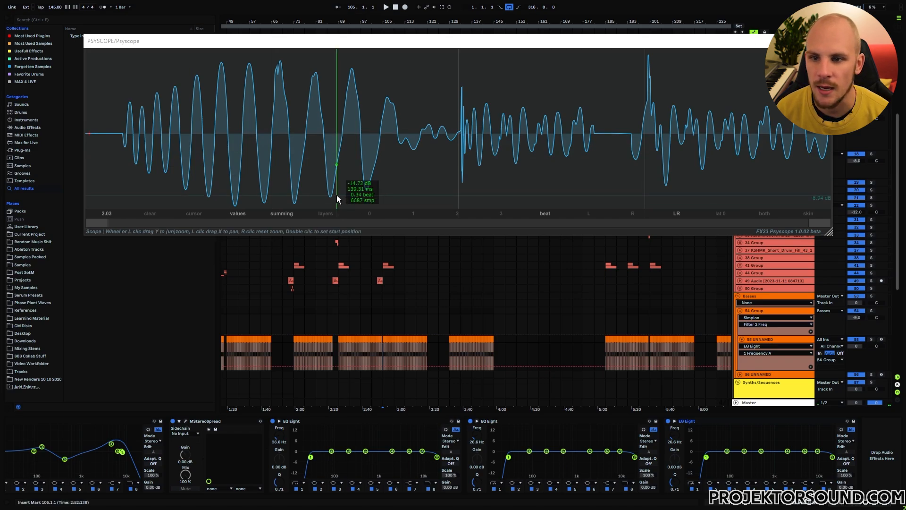
pyautogui.press('space')
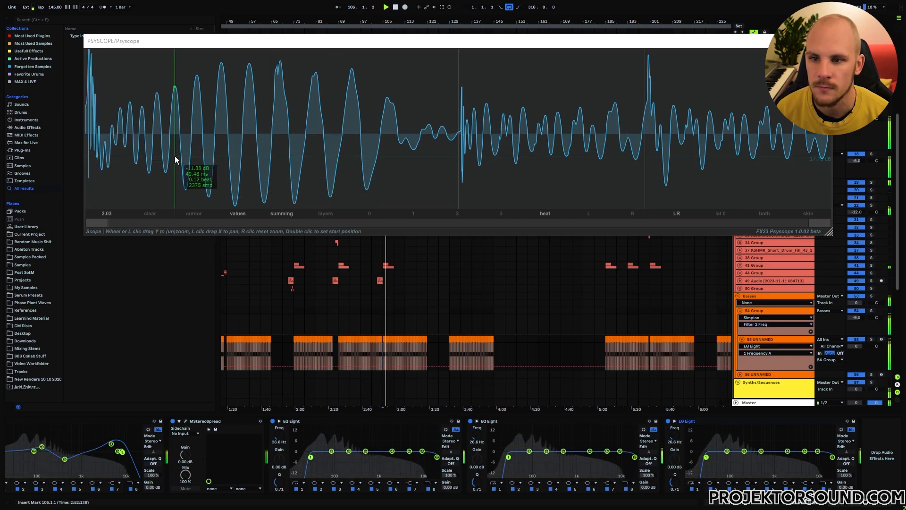